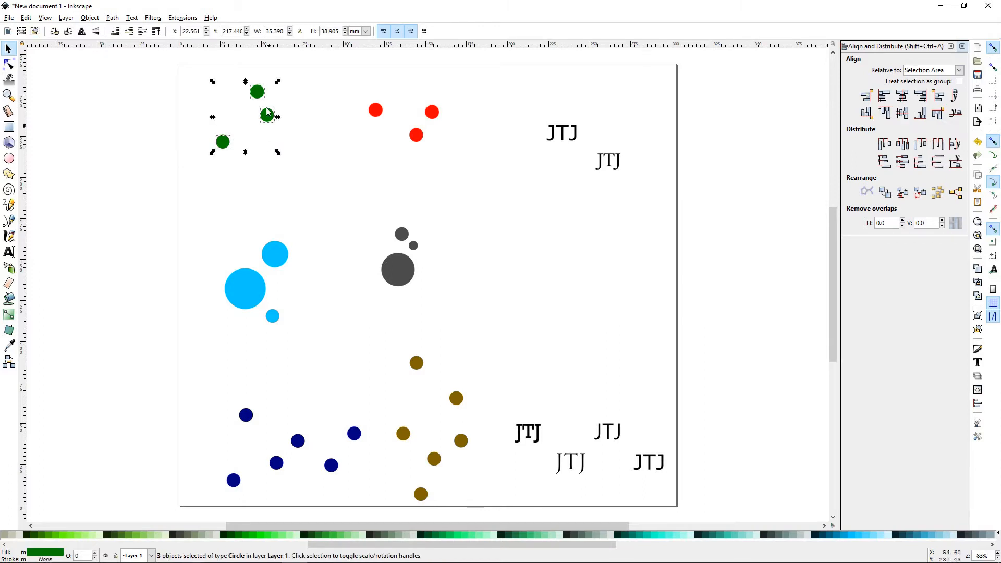
click(959, 71)
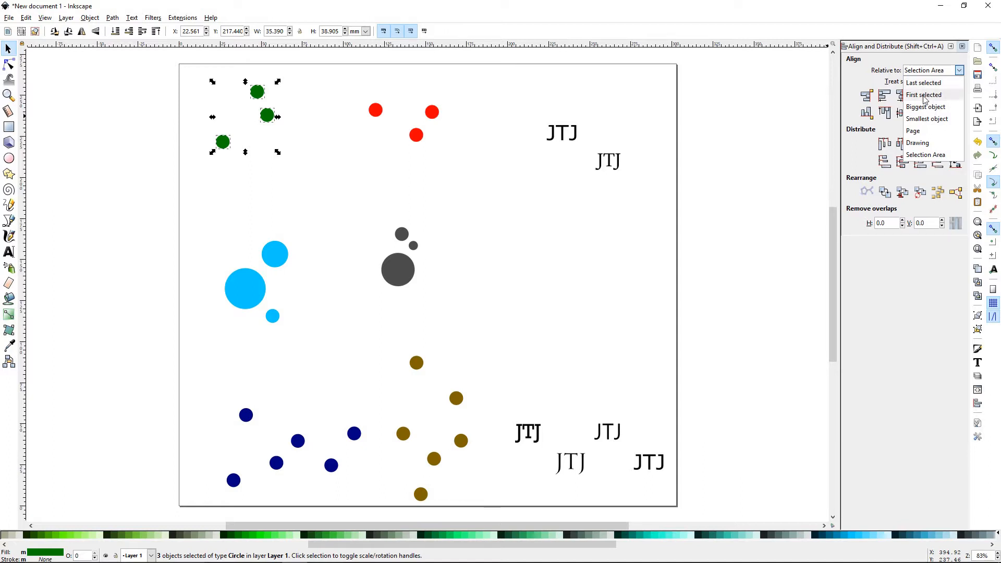
click(608, 262)
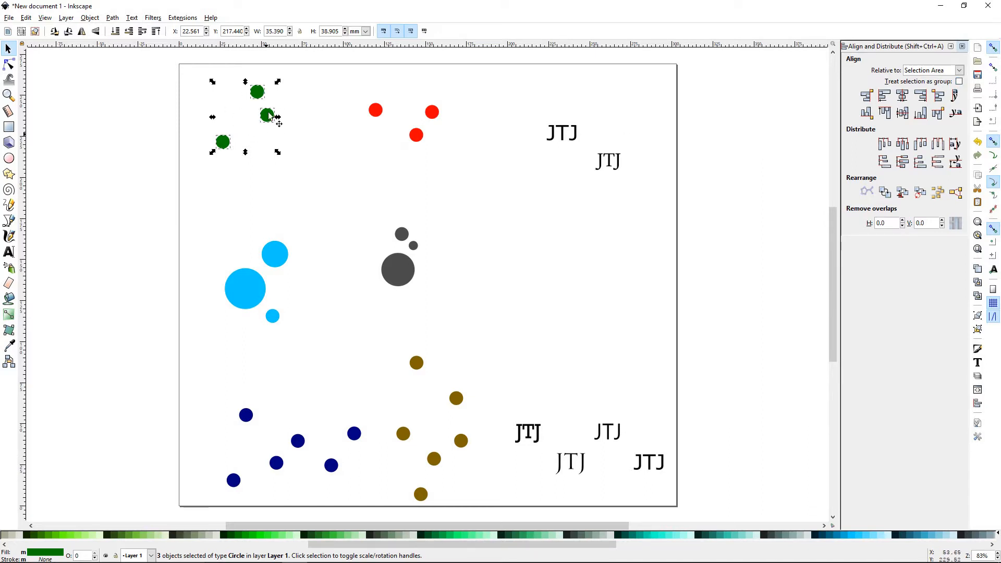
click(959, 71)
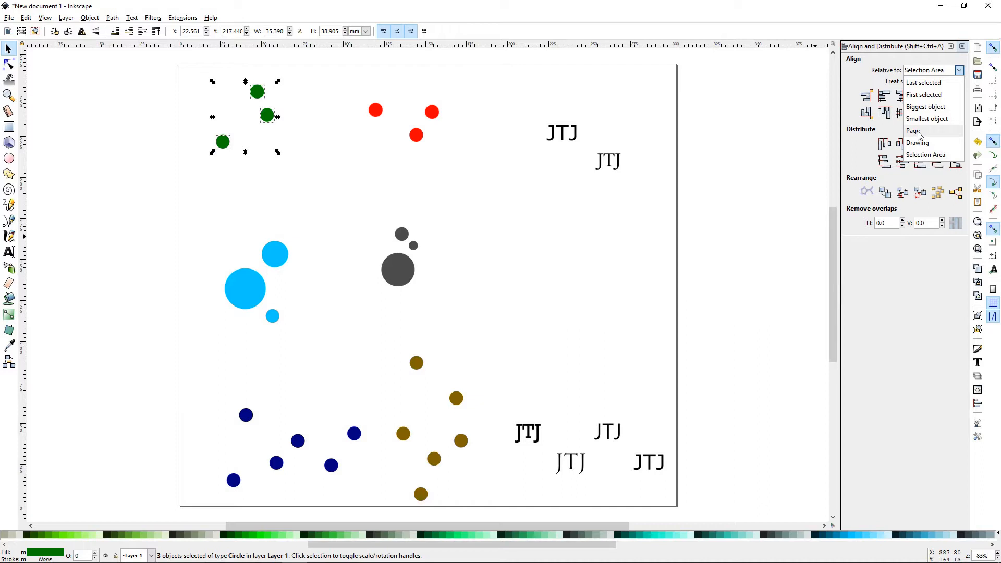
click(803, 149)
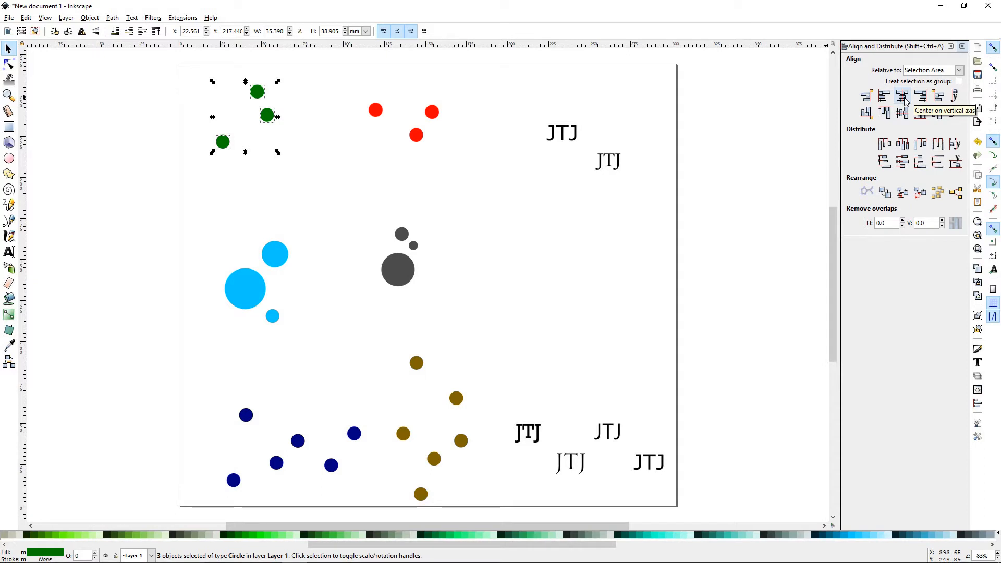
- Center the three green circles on a vertical axis and the three red circles on a horizontal axis, relative to the selection area
click(903, 96)
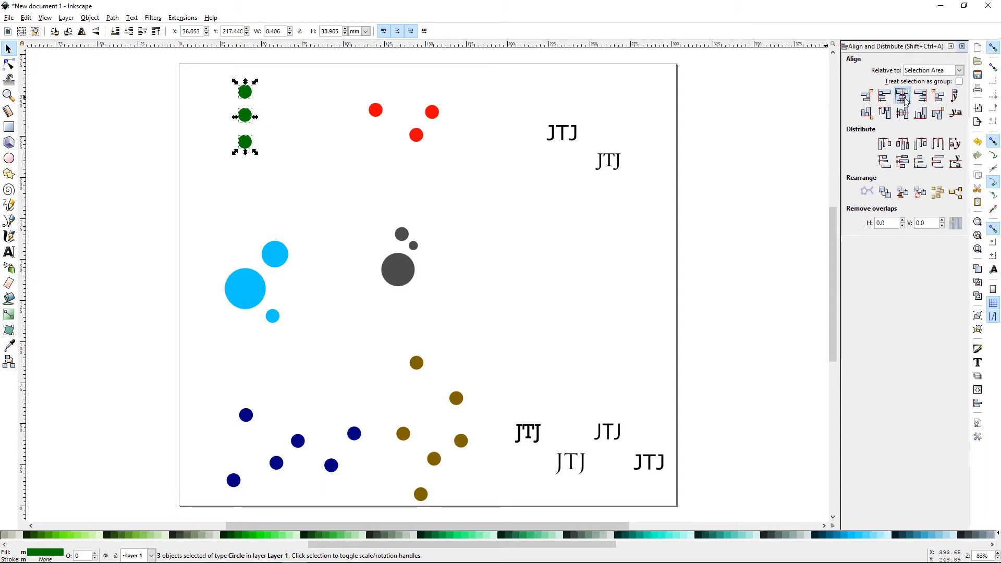
drag(330, 85, 476, 180)
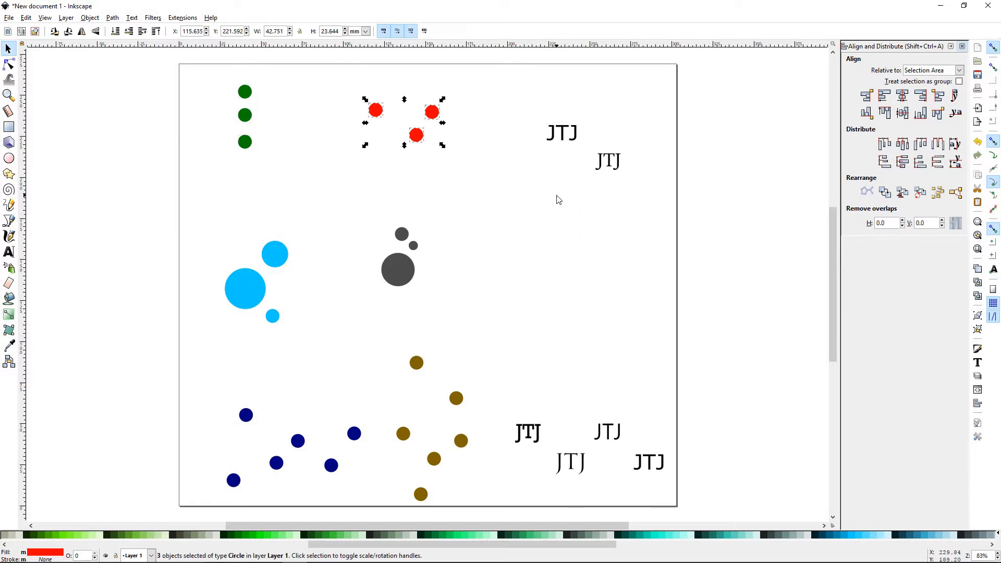
click(903, 114)
click(486, 184)
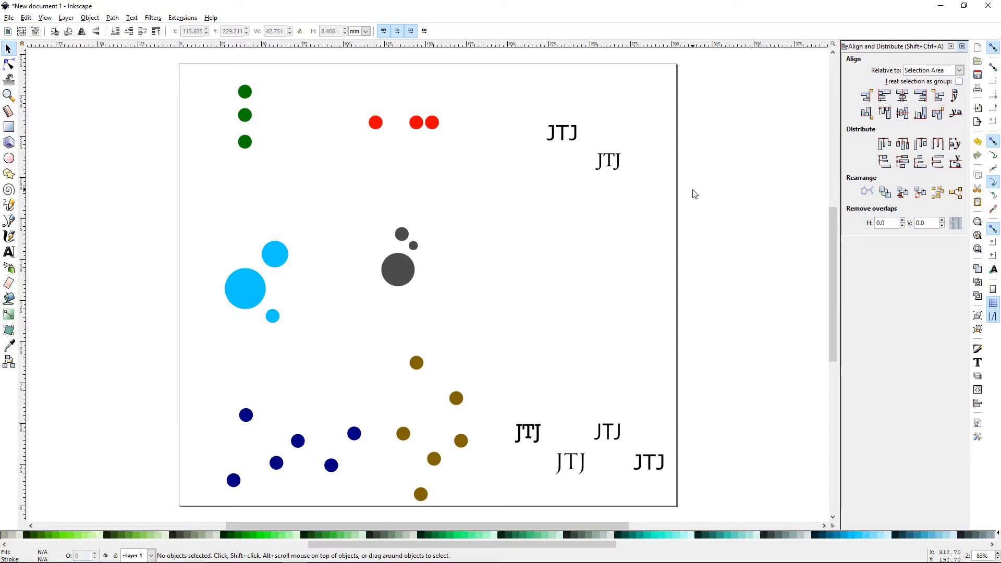
- Align the two upper JTJ texts in a column by their text anchors, and return the second text to its original place
drag(507, 99, 651, 205)
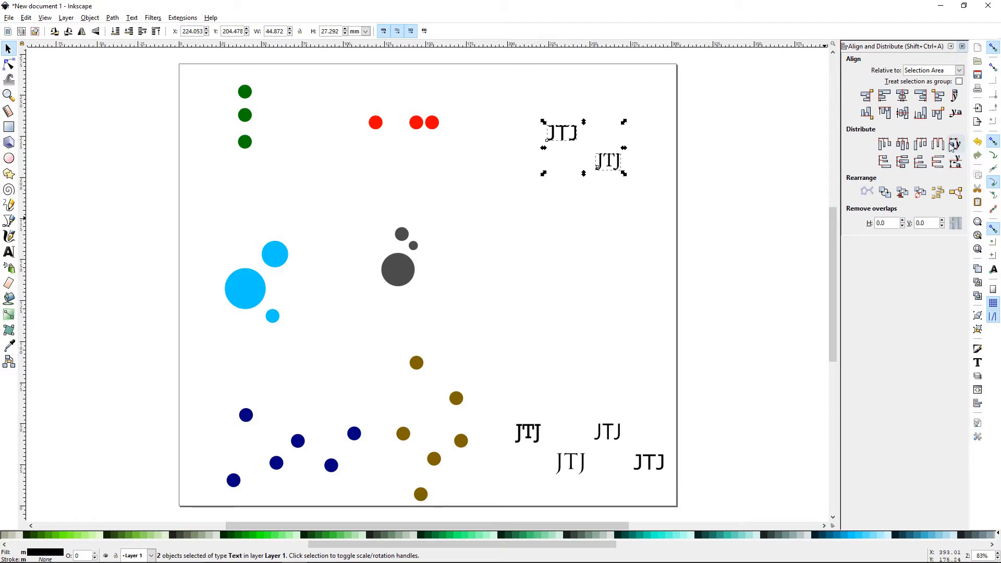
click(956, 95)
click(583, 221)
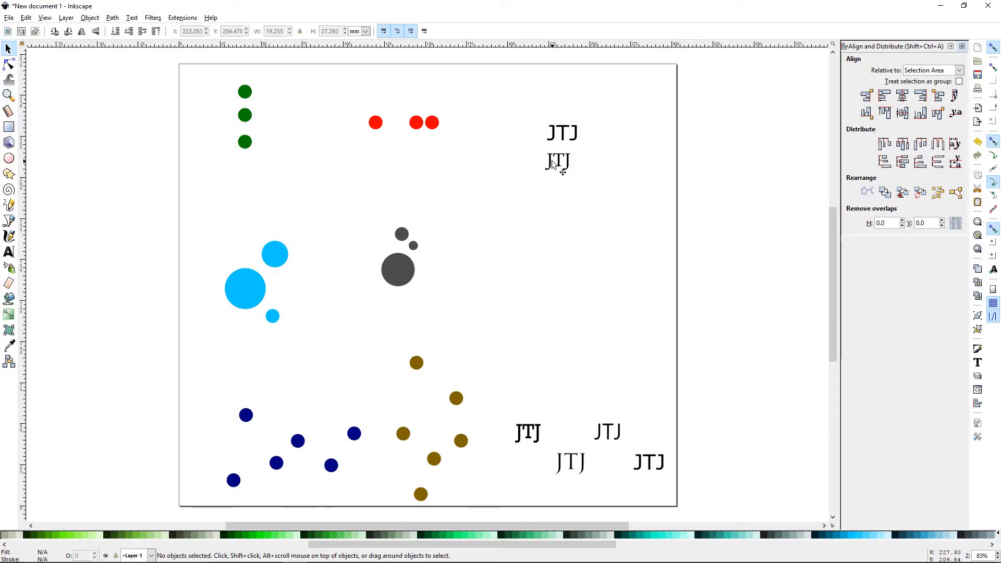
drag(554, 165, 608, 161)
click(572, 187)
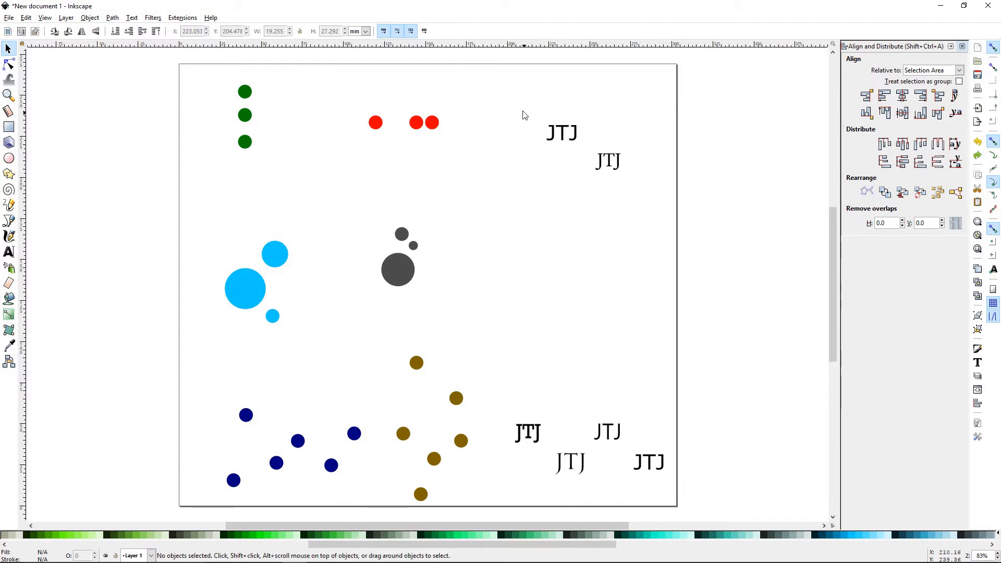
- Align the baselines of the two upper JTJ texts so they sit on one horizontal line
drag(532, 121, 643, 214)
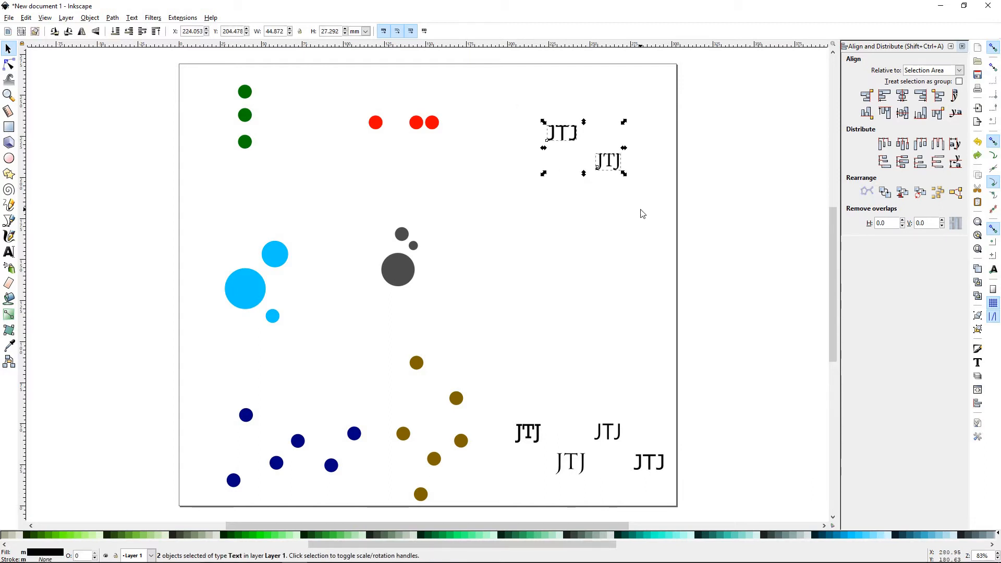
click(958, 115)
click(609, 230)
- Draw a thin light-blue rectangle about 44.6 mm wide and 0.12 mm high along the shared baseline of the two upper texts
drag(516, 125, 659, 203)
key(3)
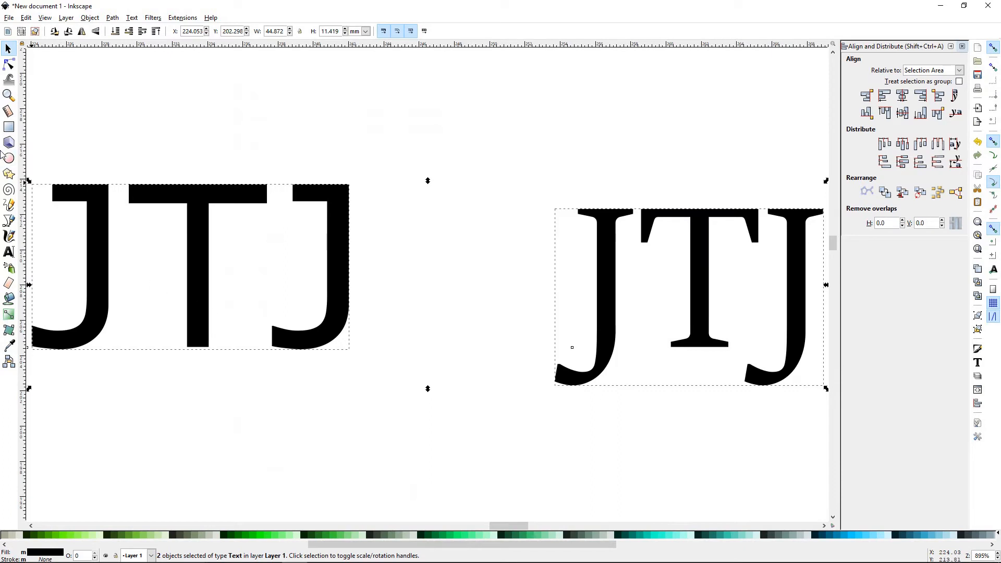
click(8, 130)
drag(33, 349, 821, 348)
key(s)
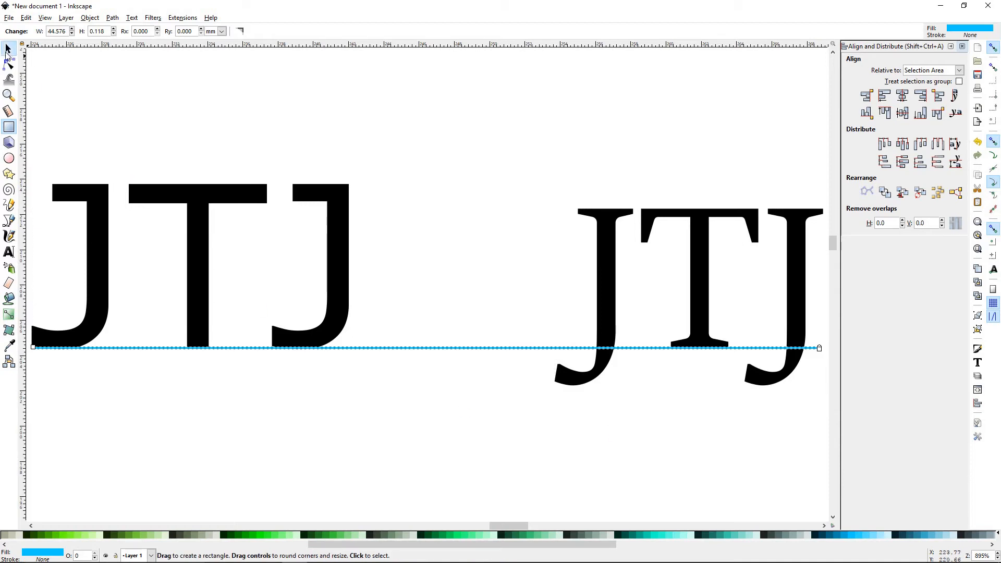
click(130, 357)
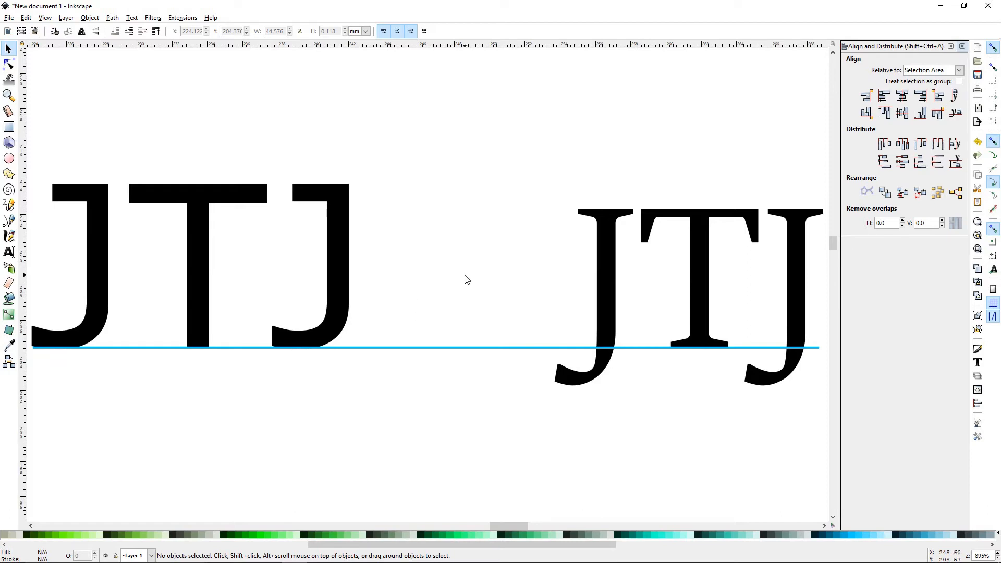
- Show the whole page and set alignment relative to the biggest object
key(5)
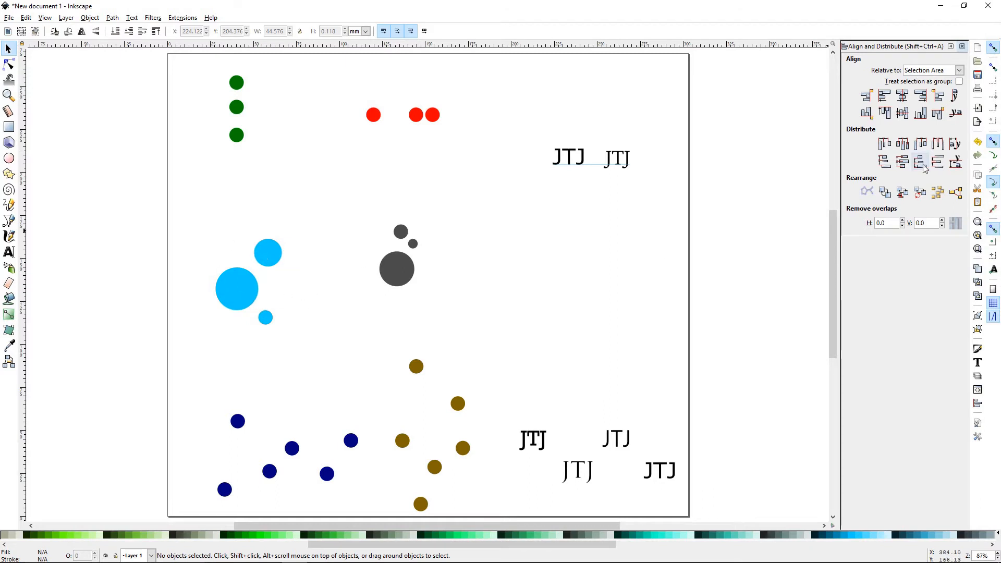
click(959, 71)
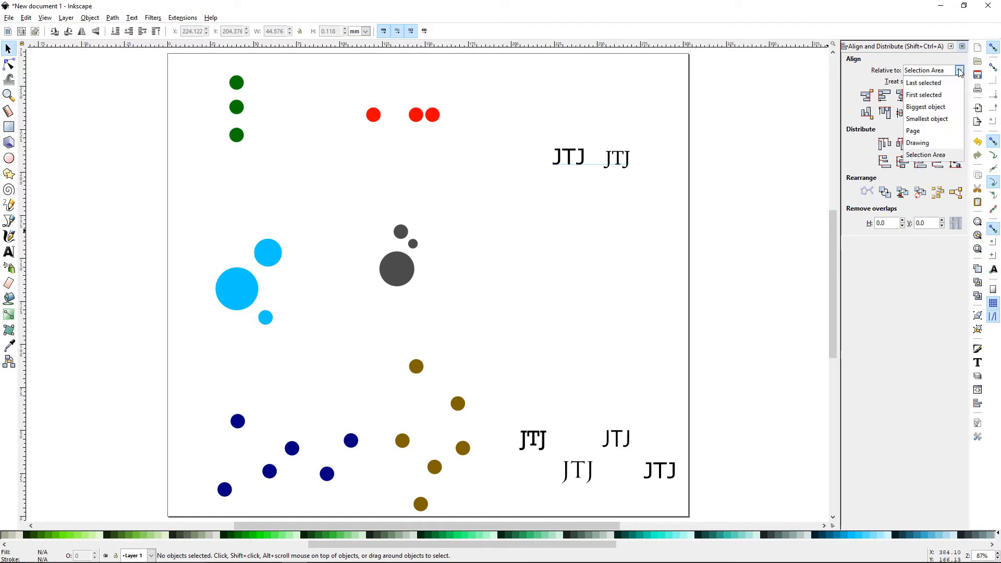
click(926, 107)
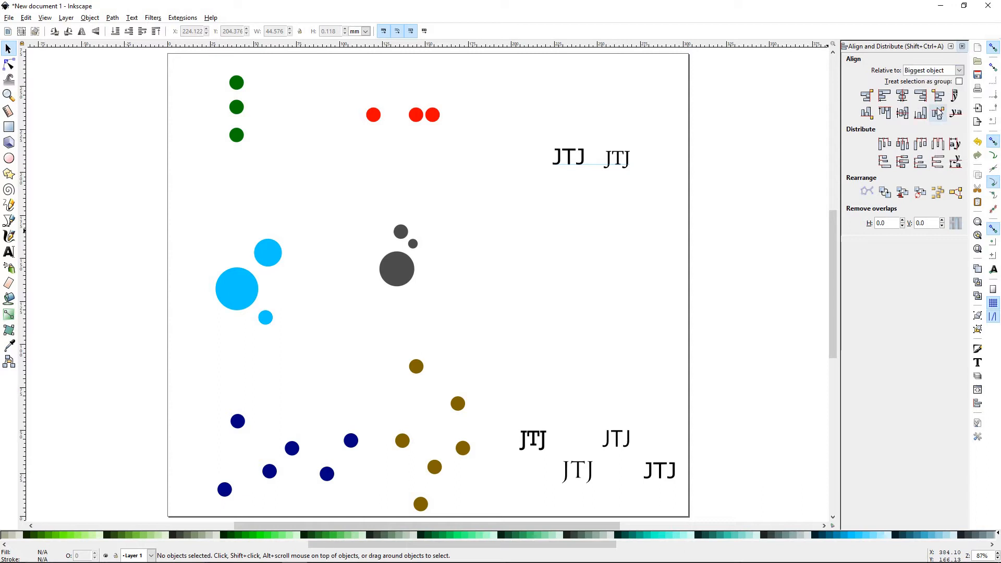
- Center the three light-blue circles on the biggest one along both the vertical and horizontal axes, and undo both alignments
click(239, 290)
drag(179, 213, 308, 358)
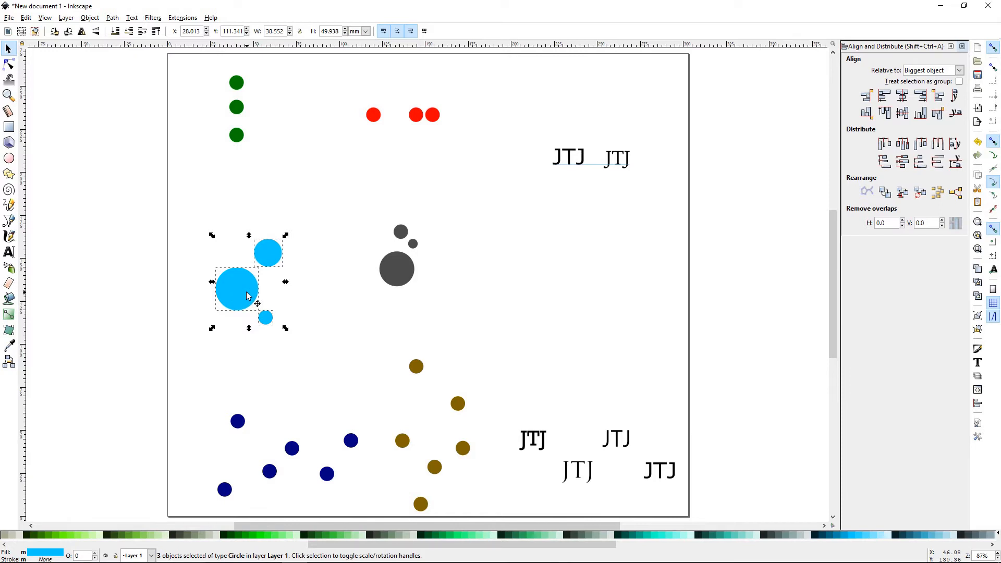
click(903, 97)
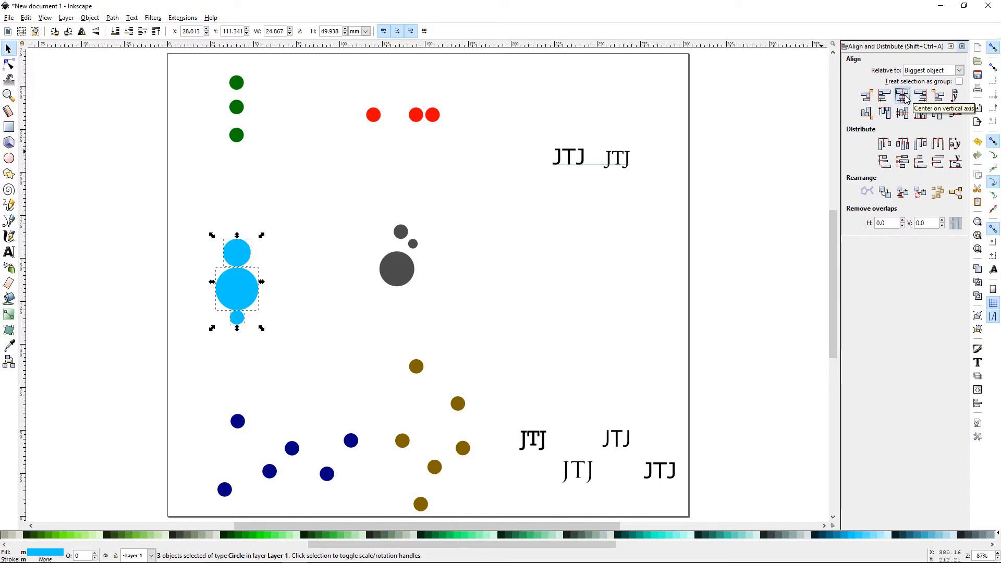
click(903, 113)
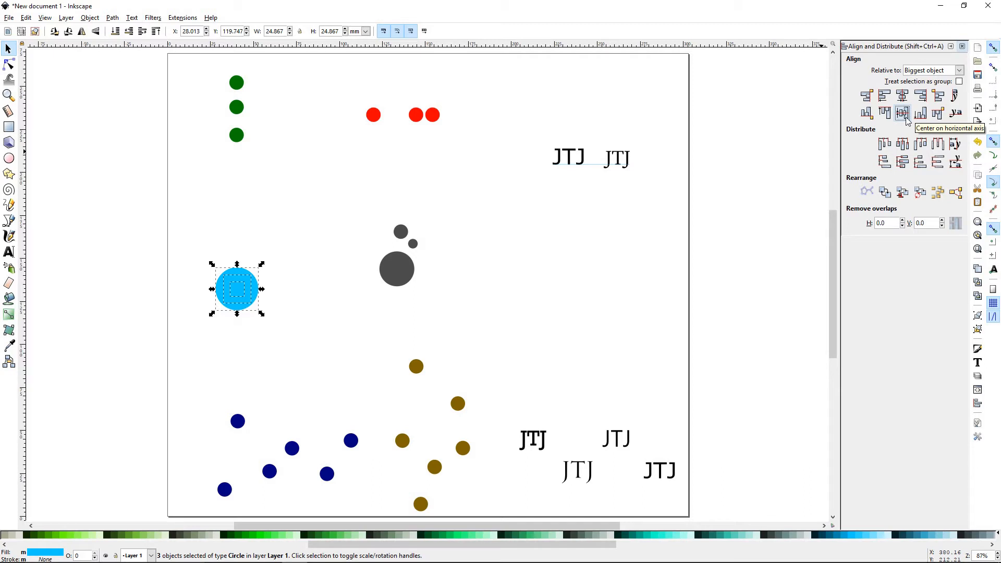
key(ctrl+z)
key(ctrl+z)
click(552, 276)
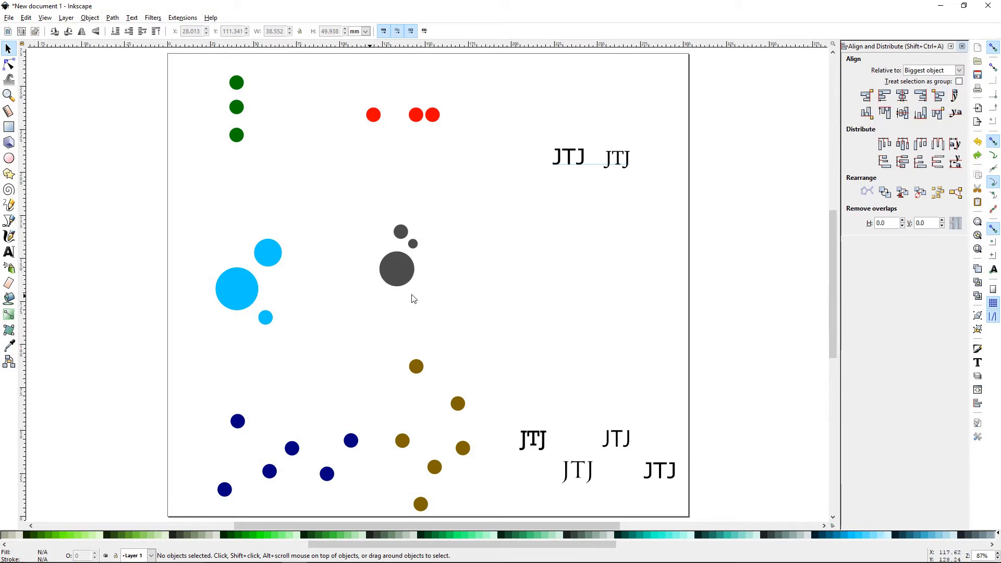
- Align the smaller light-blue circles' bottom edges to the biggest circle's top edge and their right edges to its left edge
drag(193, 210, 366, 352)
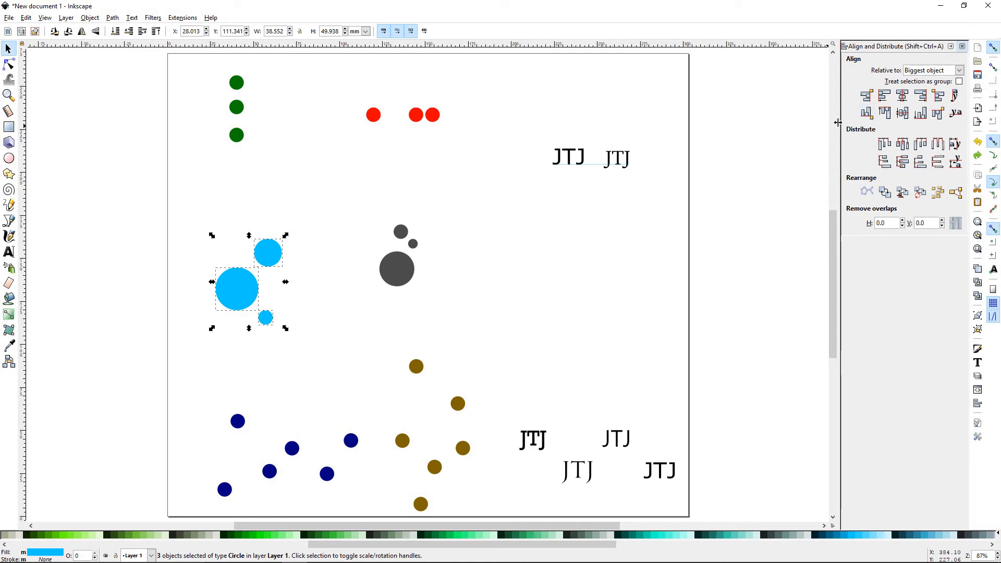
click(866, 114)
click(287, 293)
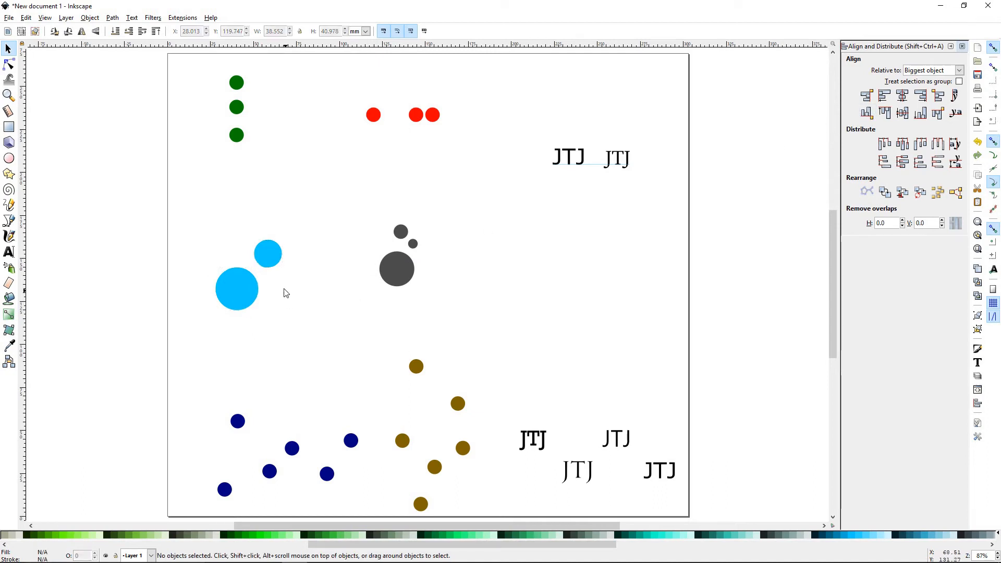
drag(188, 225, 339, 339)
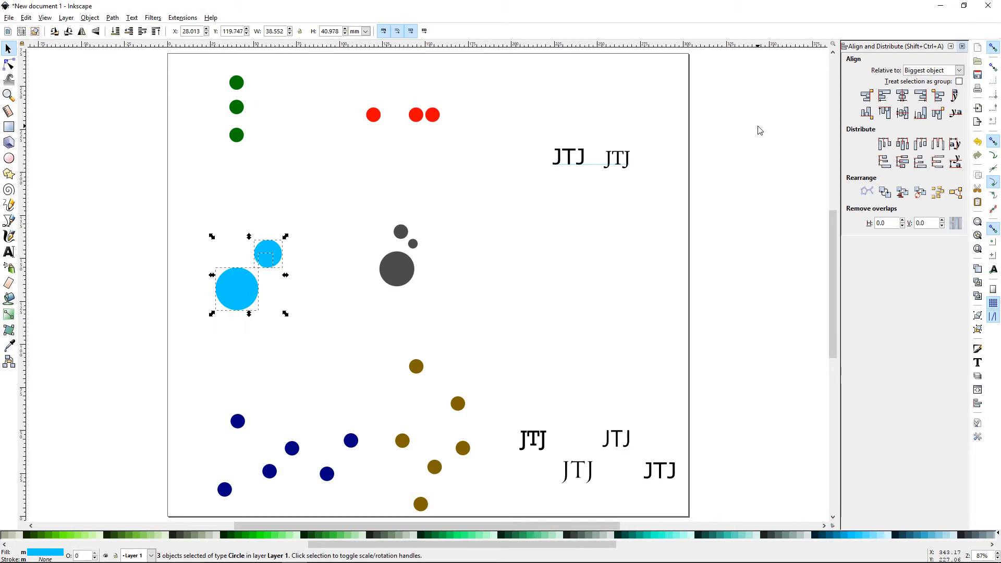
click(869, 97)
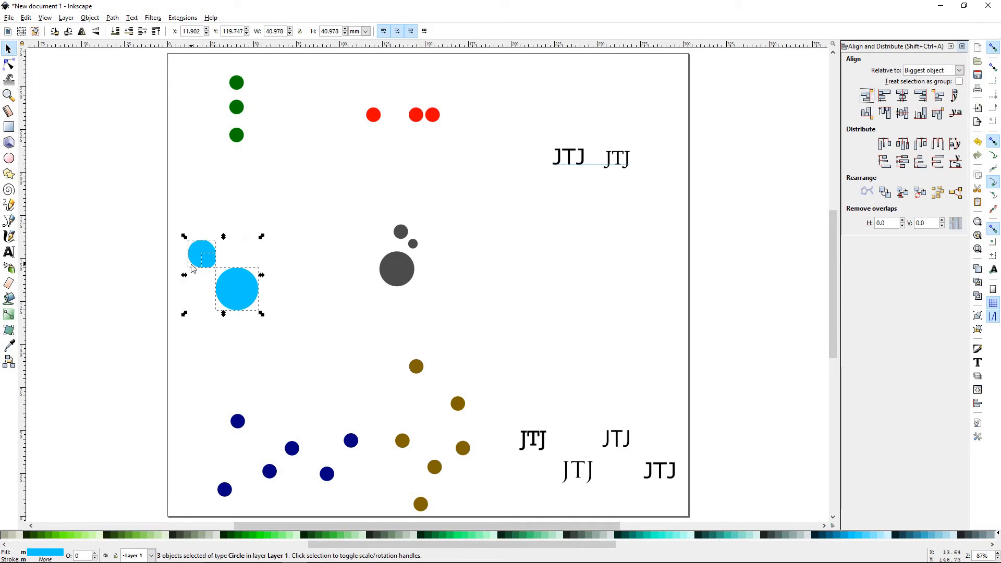
click(313, 281)
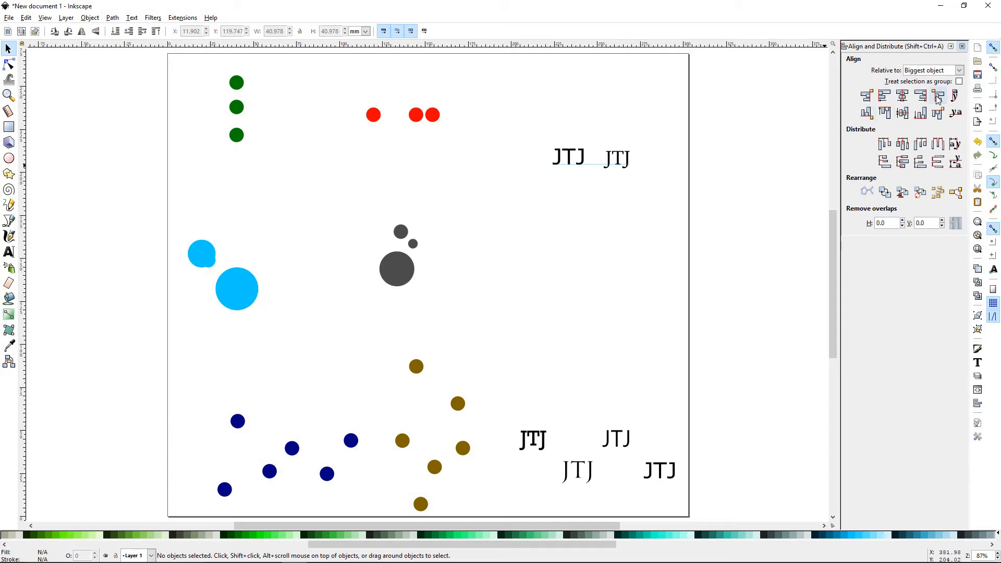
drag(173, 231, 303, 330)
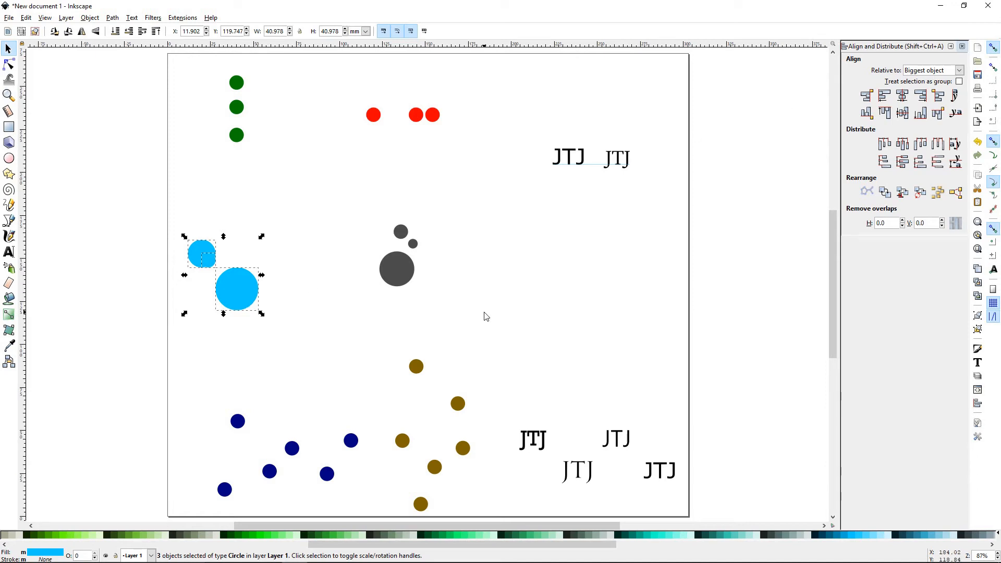
click(480, 290)
- Select the three gray circles and set alignment relative to the smallest object
mouse_move(341, 205)
mouse_down()
mouse_move(432, 292)
mouse_move(460, 304)
mouse_up()
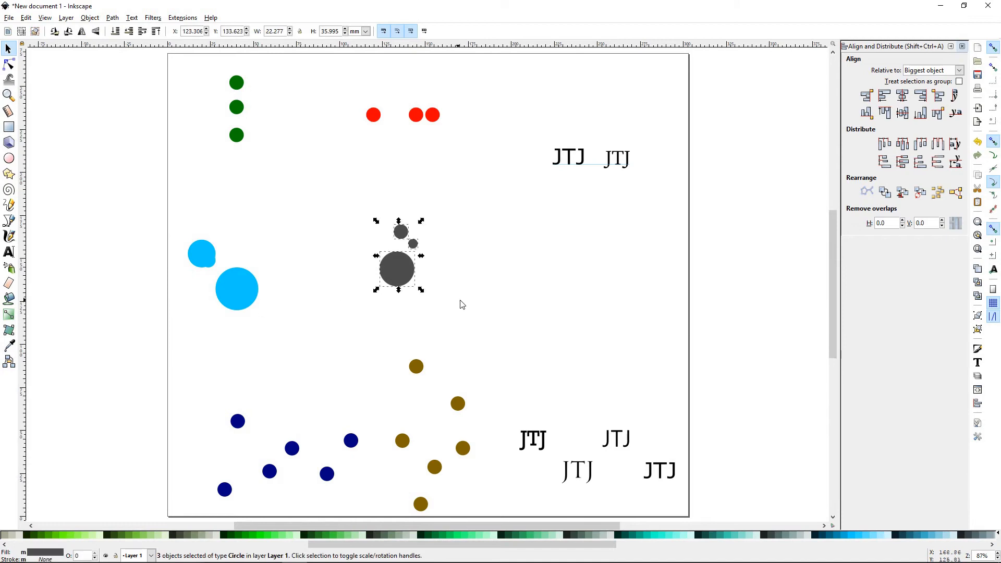
click(959, 70)
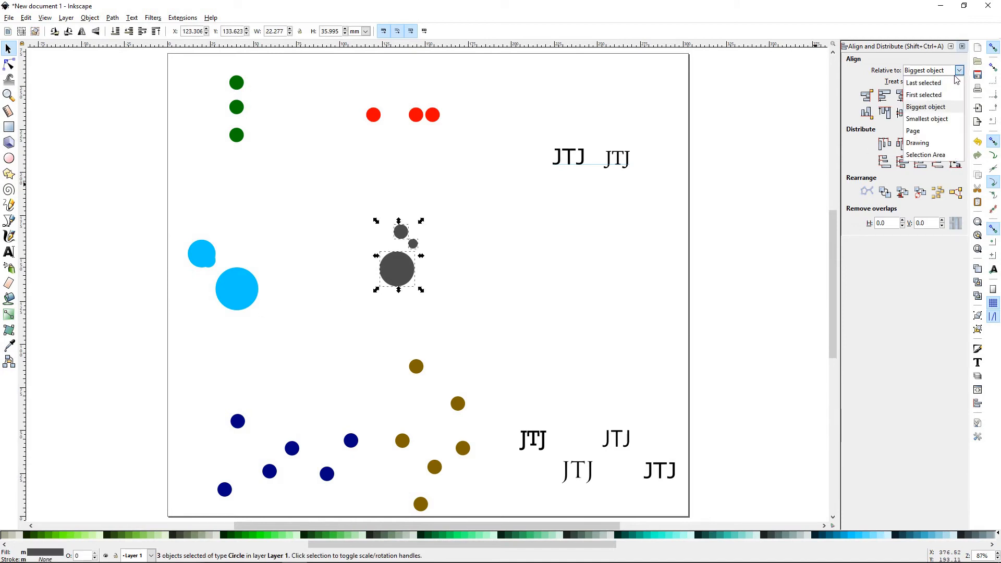
click(933, 118)
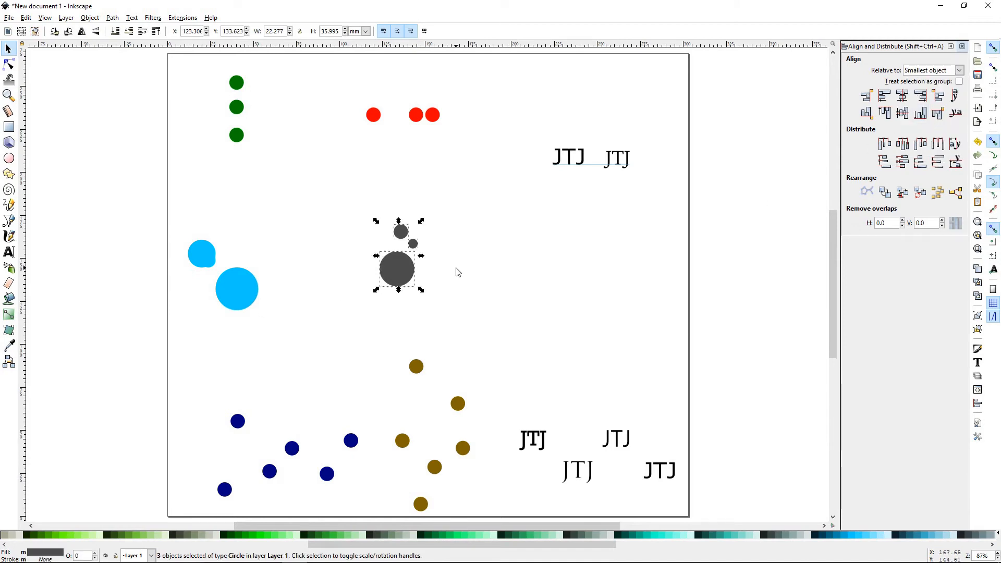
- Spread the gray circles apart, with the medium one to the left of the smallest and the largest far to its right
click(412, 244)
drag(346, 196, 459, 328)
drag(408, 273, 488, 264)
click(379, 265)
drag(323, 226, 286, 218)
- Align the top edges of the three gray circles to the smallest circle
drag(245, 184, 551, 293)
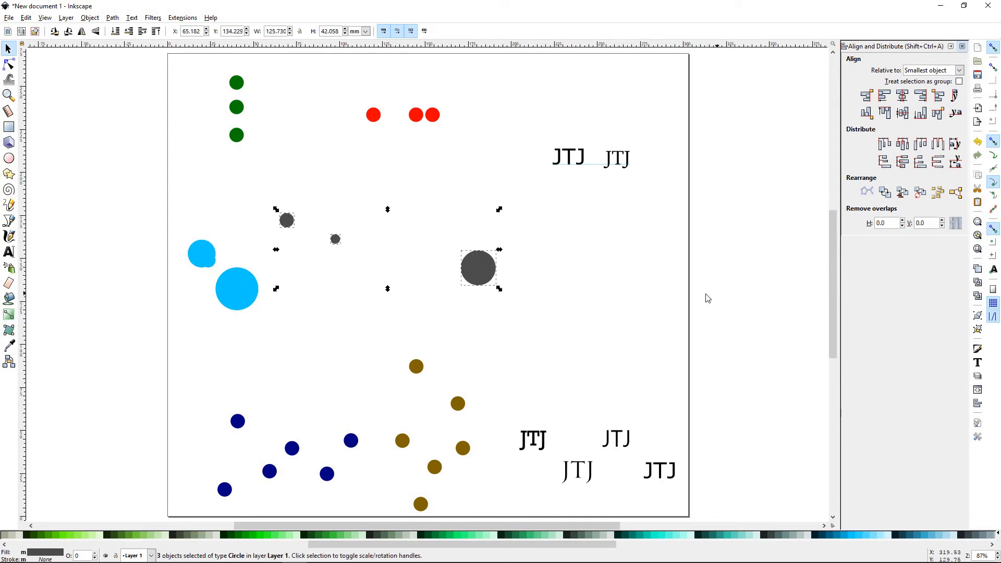
click(885, 113)
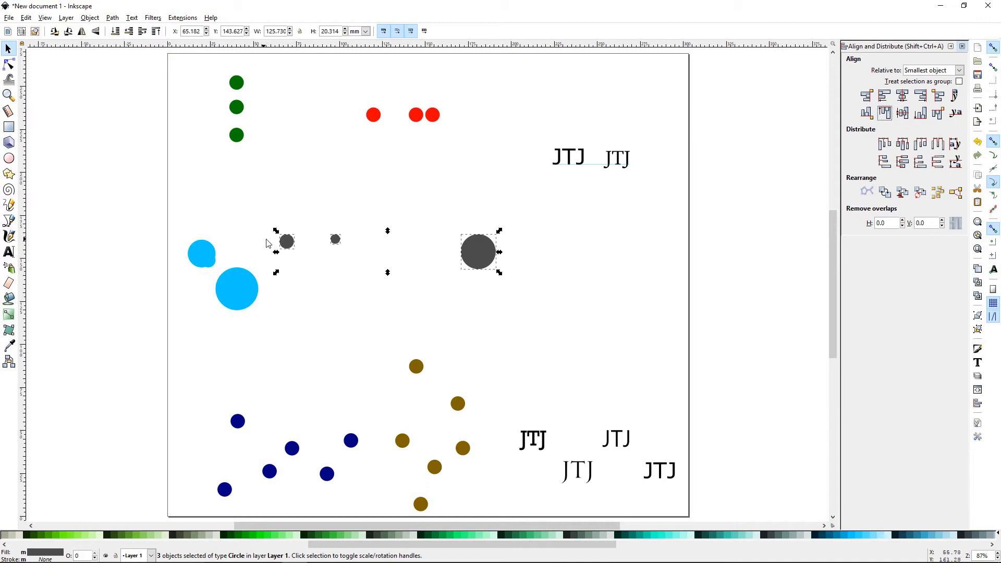
click(488, 232)
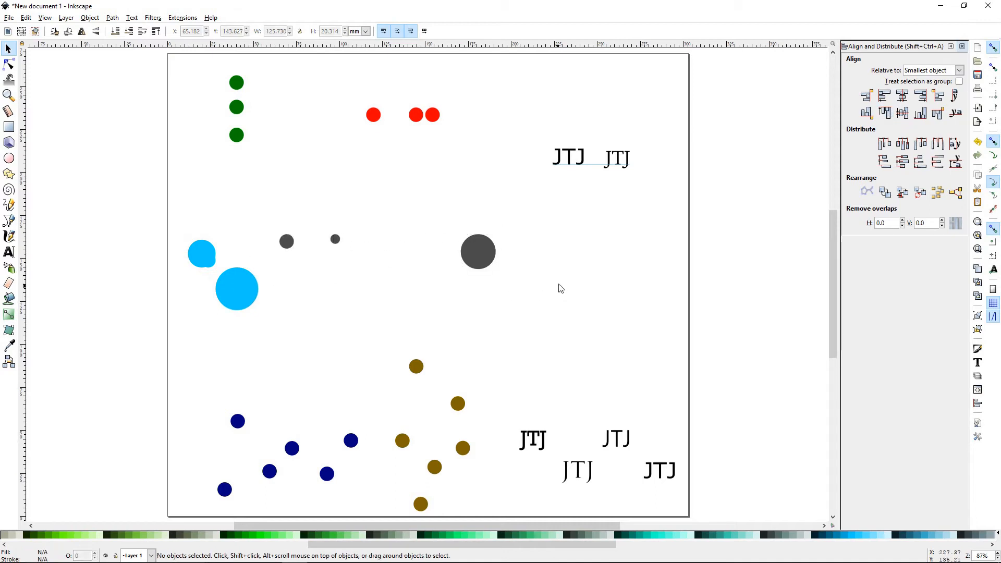
- Align the bottom edges of the three gray circles to the smallest circle
drag(255, 207, 545, 291)
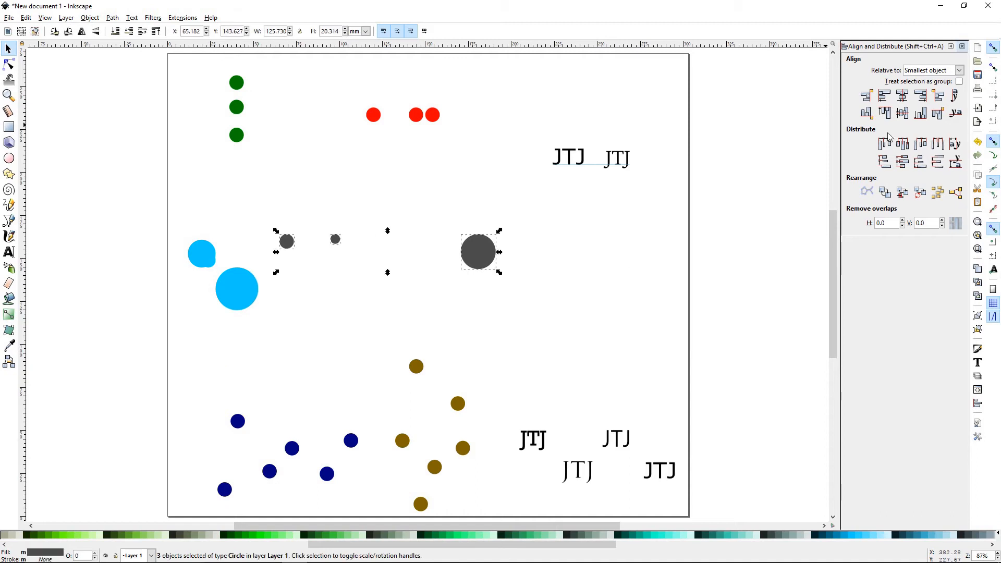
click(921, 114)
click(475, 247)
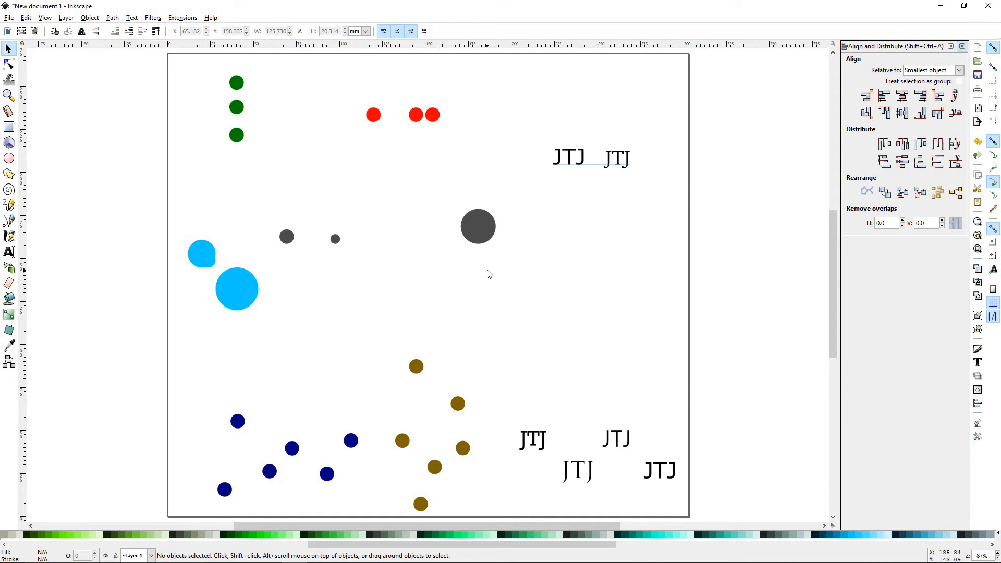
- Move the three gray circles down and to the right, with the largest one placed just above and right of the smallest
drag(248, 201, 583, 273)
drag(479, 235, 422, 254)
click(488, 239)
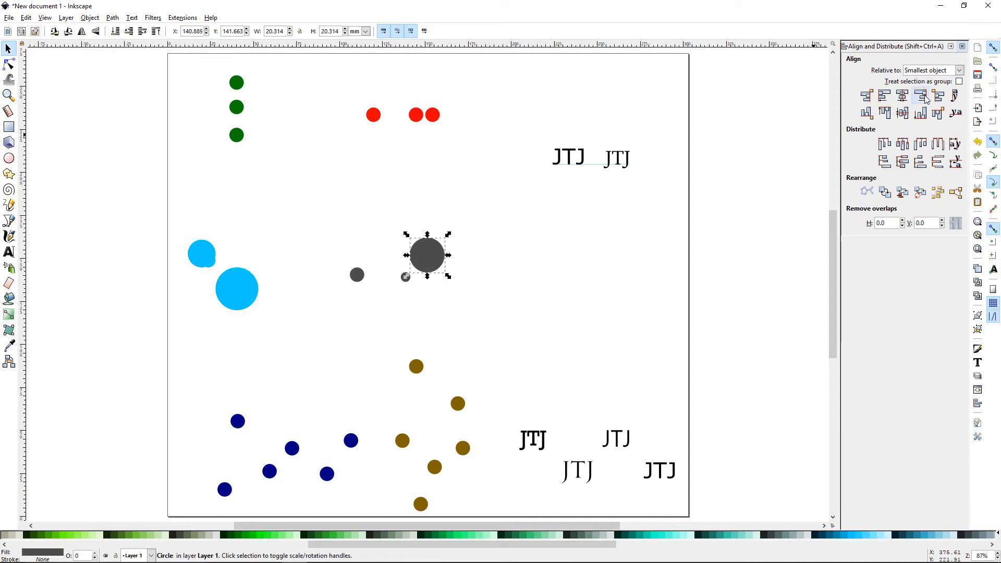
- Set alignment relative to the first selected object and clear the selection
click(960, 73)
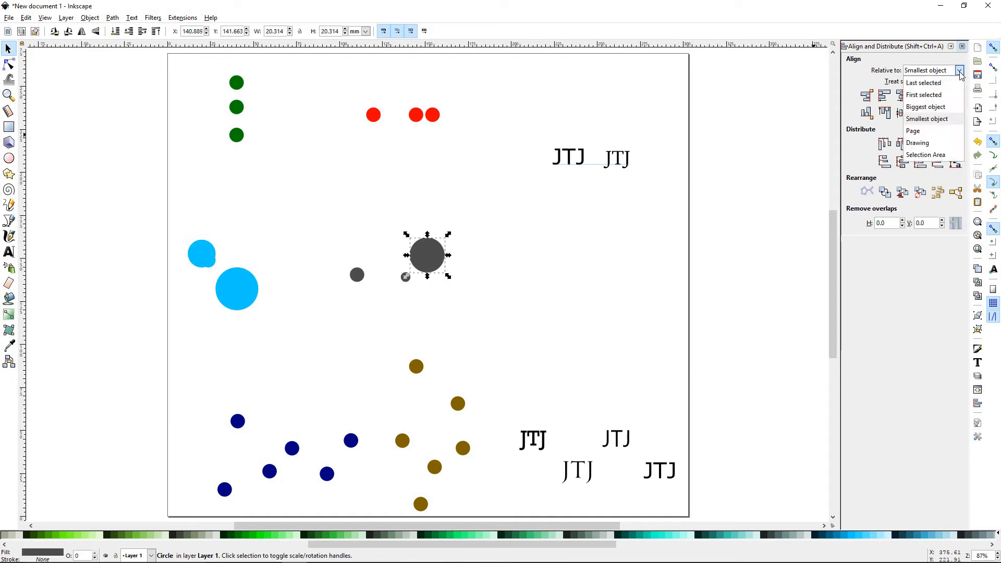
click(936, 100)
click(589, 253)
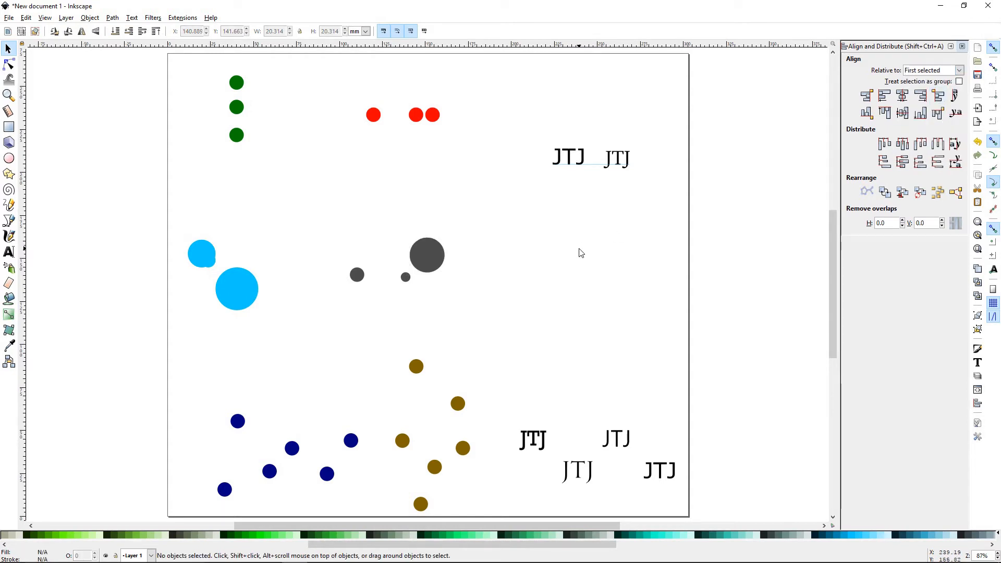
- Move the smallest gray circle down and left, and shift the medium one slightly up and right
drag(406, 283, 387, 303)
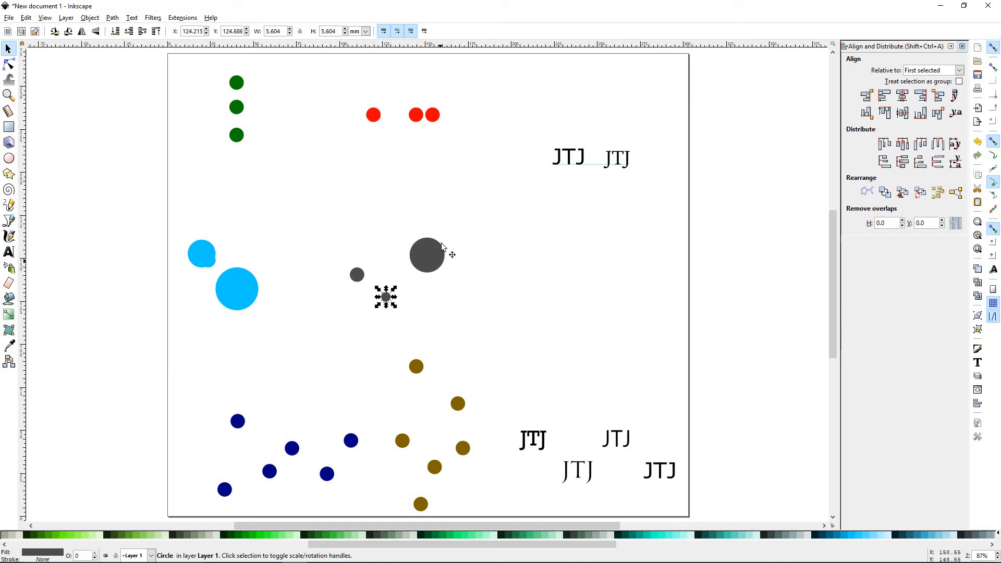
click(424, 263)
click(424, 262)
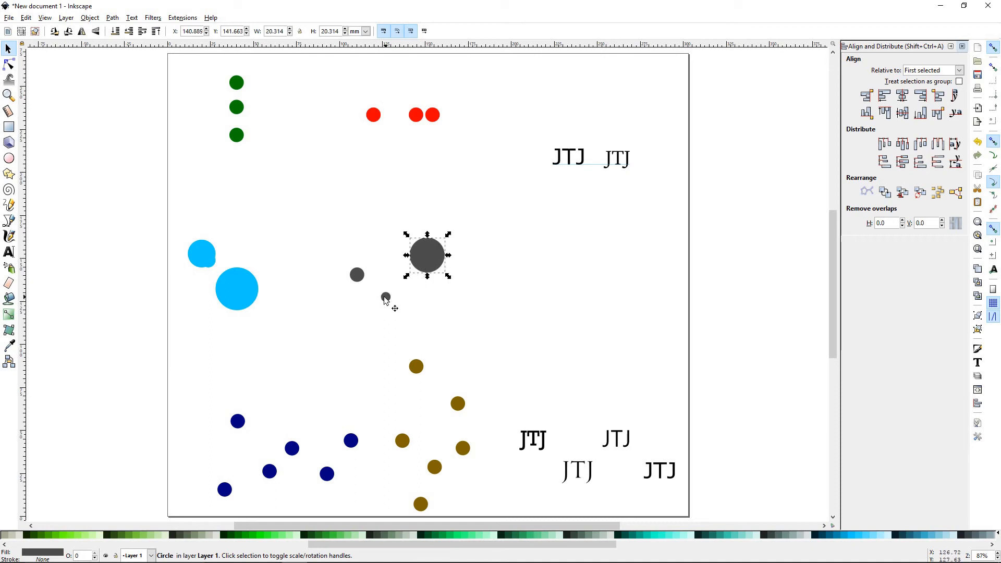
click(386, 297)
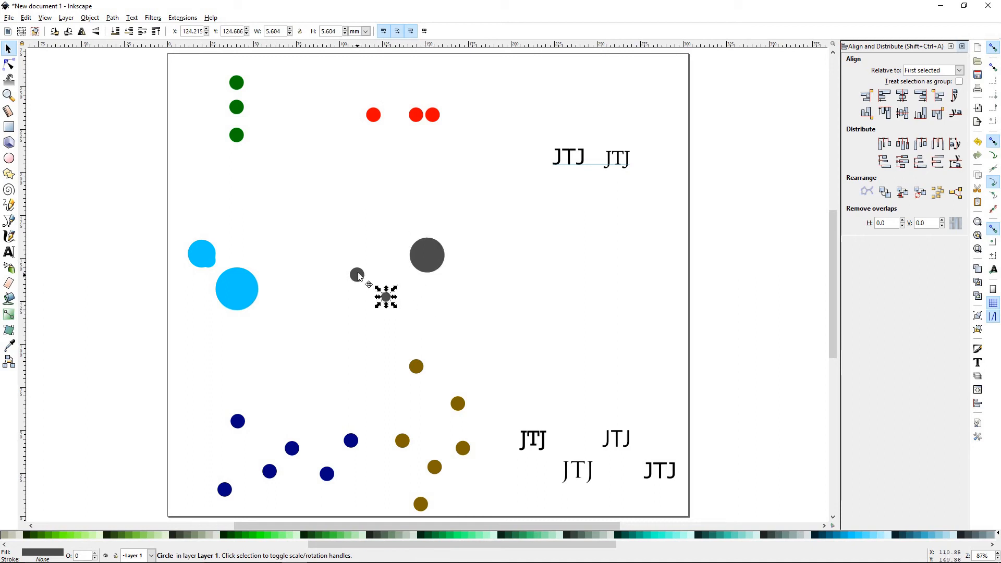
drag(358, 272, 364, 264)
click(459, 293)
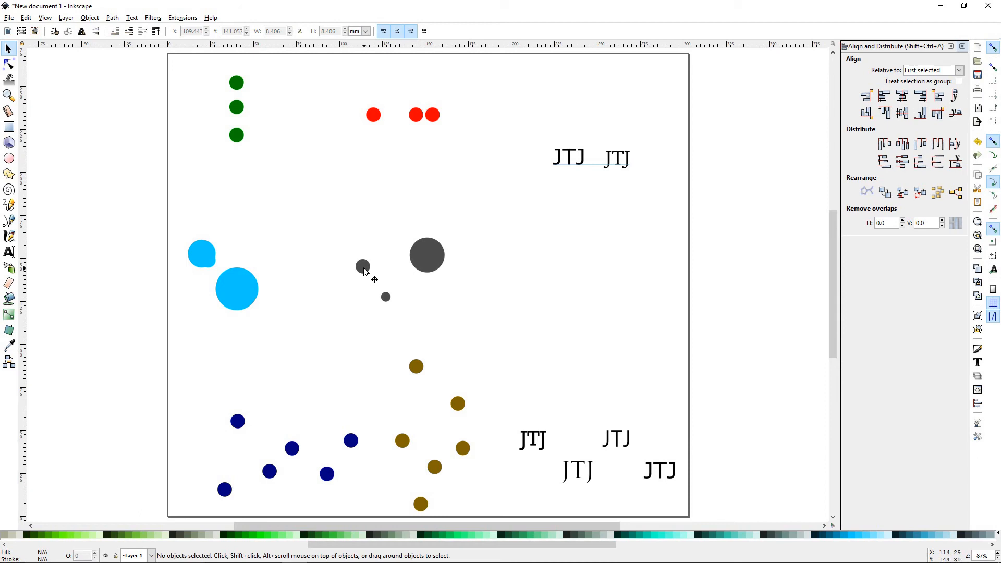
- Align the gray circles' centers on the horizontal axis of the medium circle, selecting it first, the smallest second and the largest last
click(364, 272)
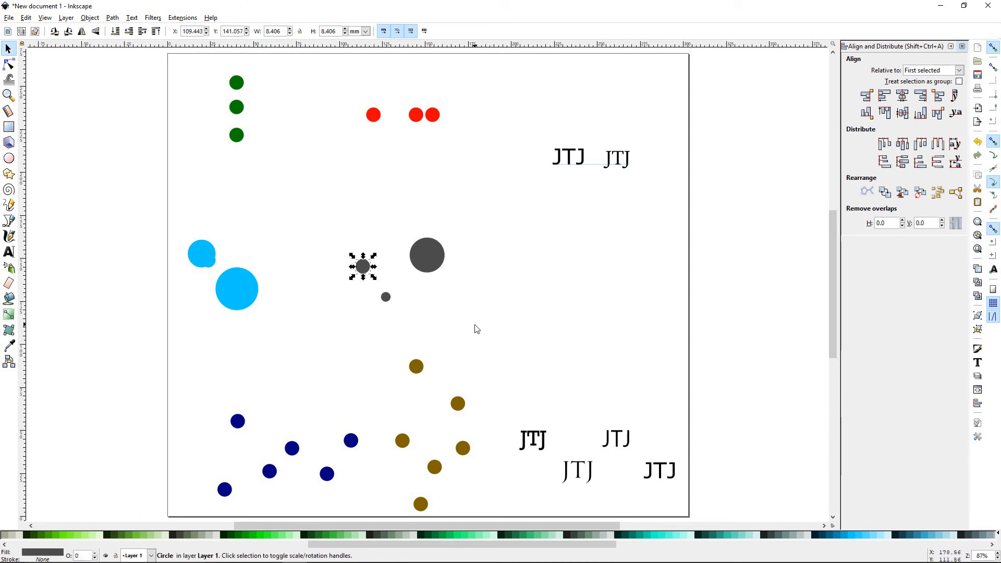
shift+click(386, 296)
shift+click(423, 267)
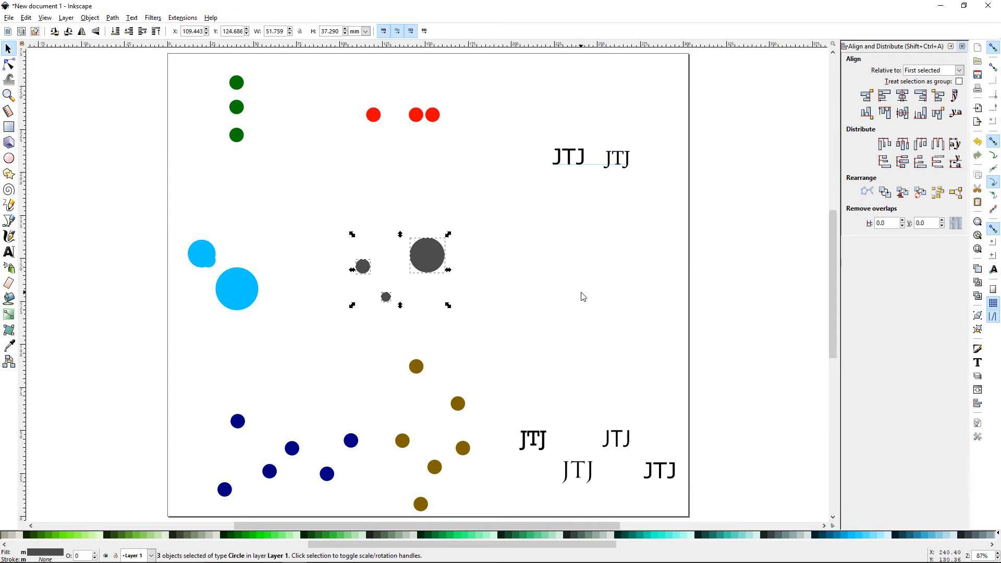
click(903, 112)
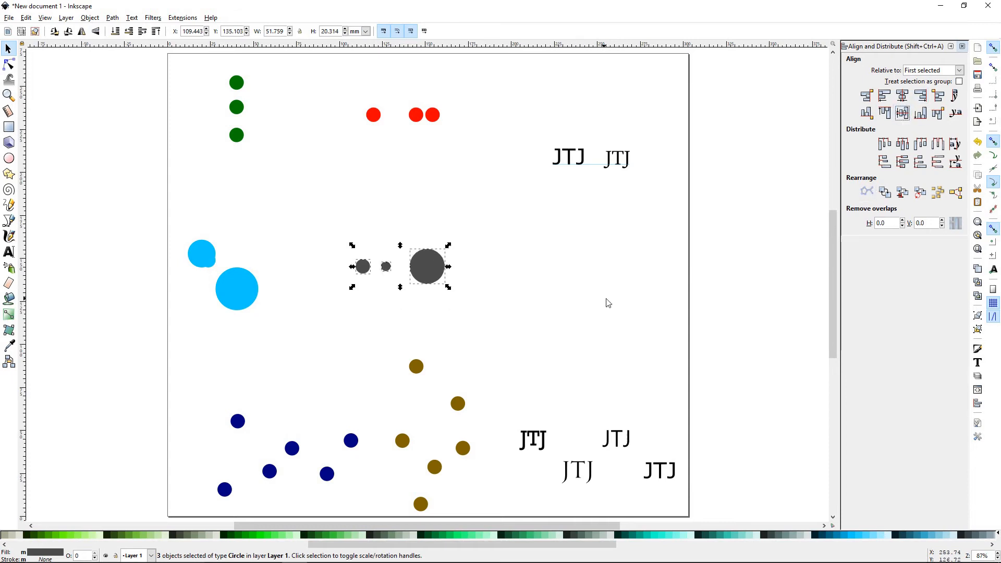
click(606, 300)
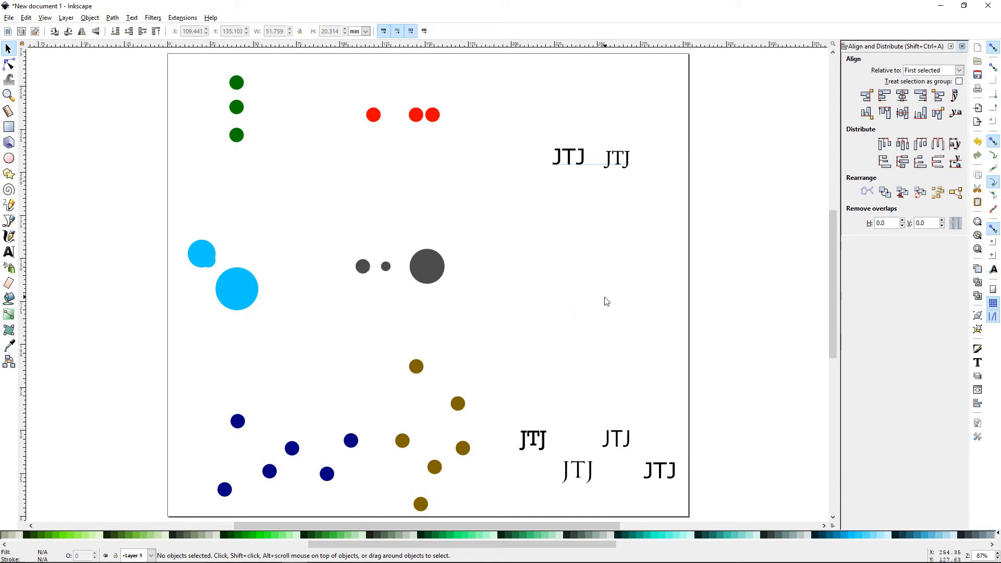
- Move the row of gray circles above the light blue circles and set alignment relative to the page
drag(319, 214, 480, 295)
drag(427, 266, 256, 191)
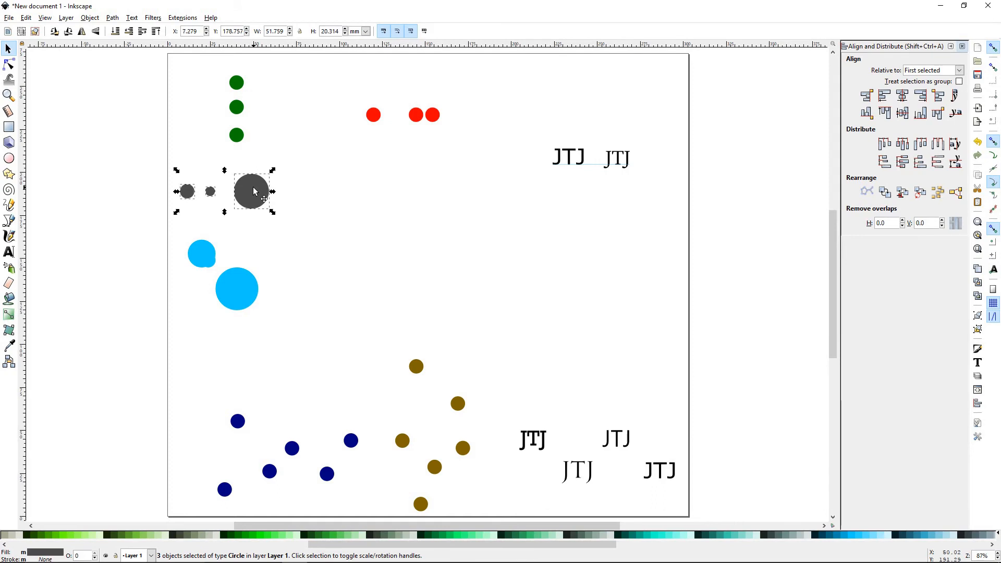
click(961, 69)
click(934, 132)
click(579, 236)
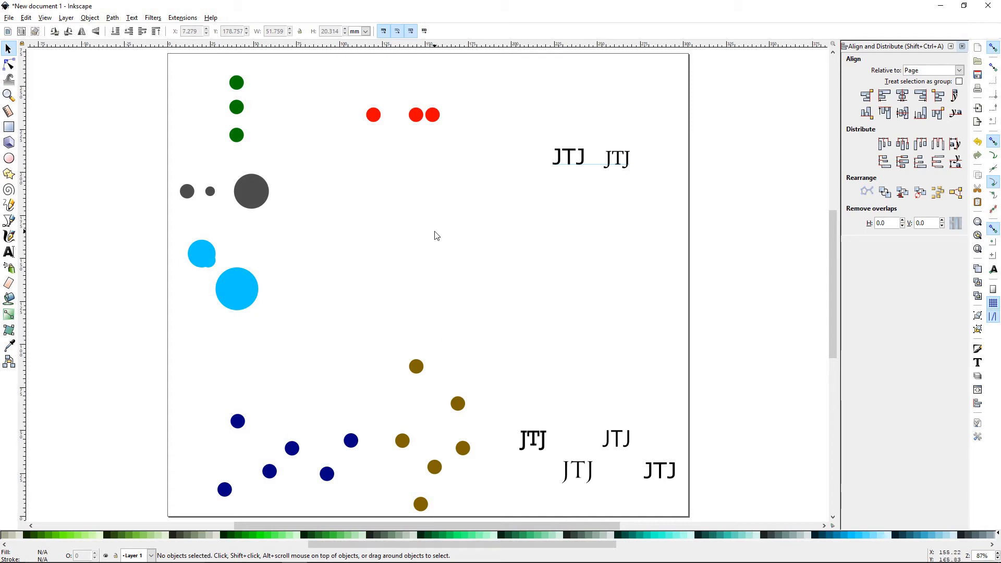
- Center the three red circles on the page's horizontal axis and on its vertical axis
drag(336, 100, 501, 166)
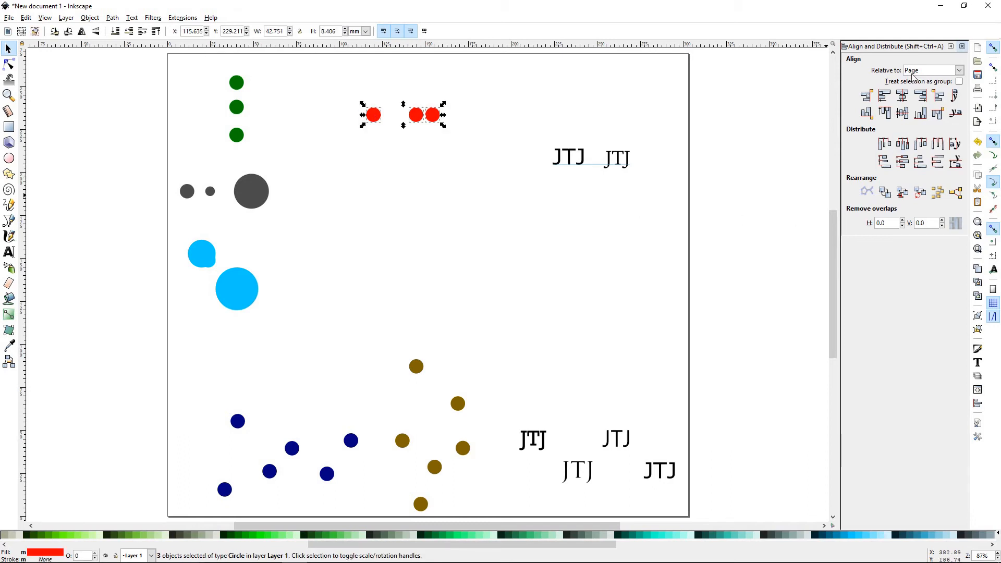
click(903, 115)
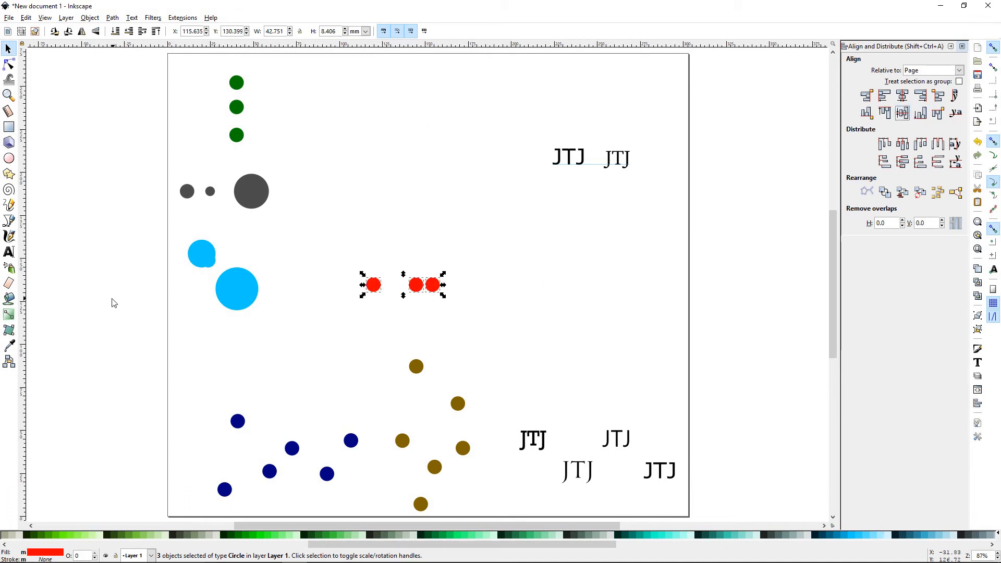
click(590, 280)
drag(325, 253, 450, 310)
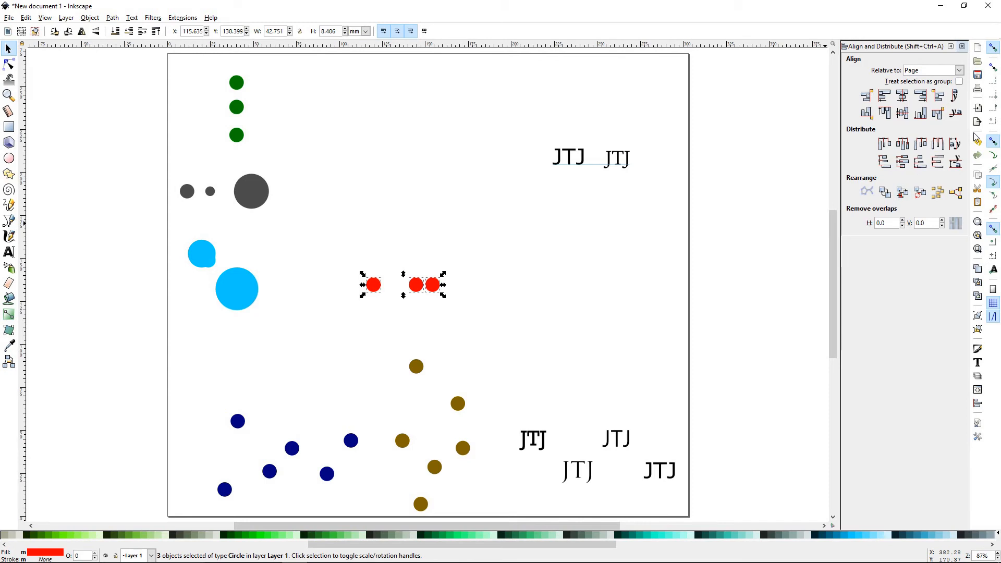
click(903, 97)
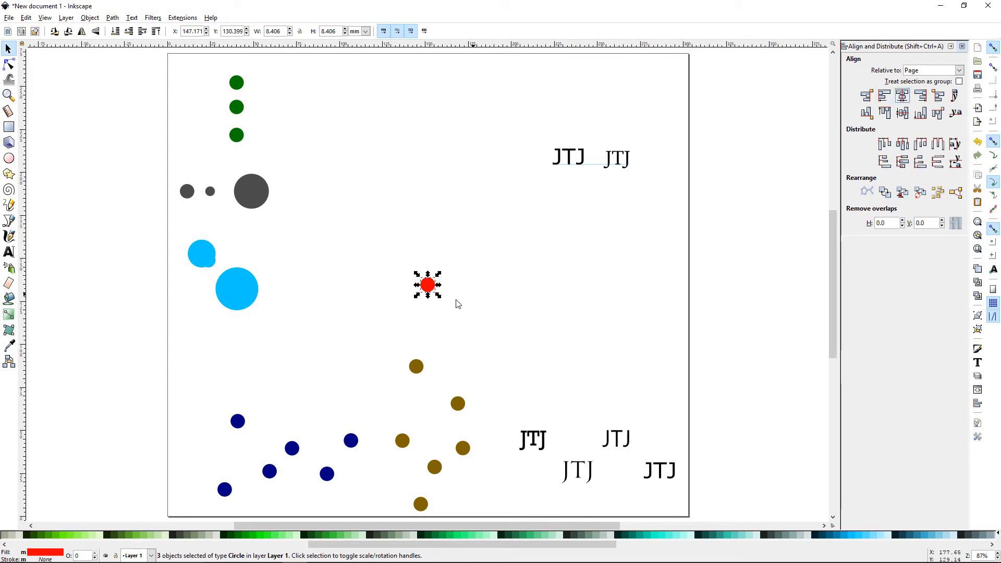
click(441, 295)
click(426, 284)
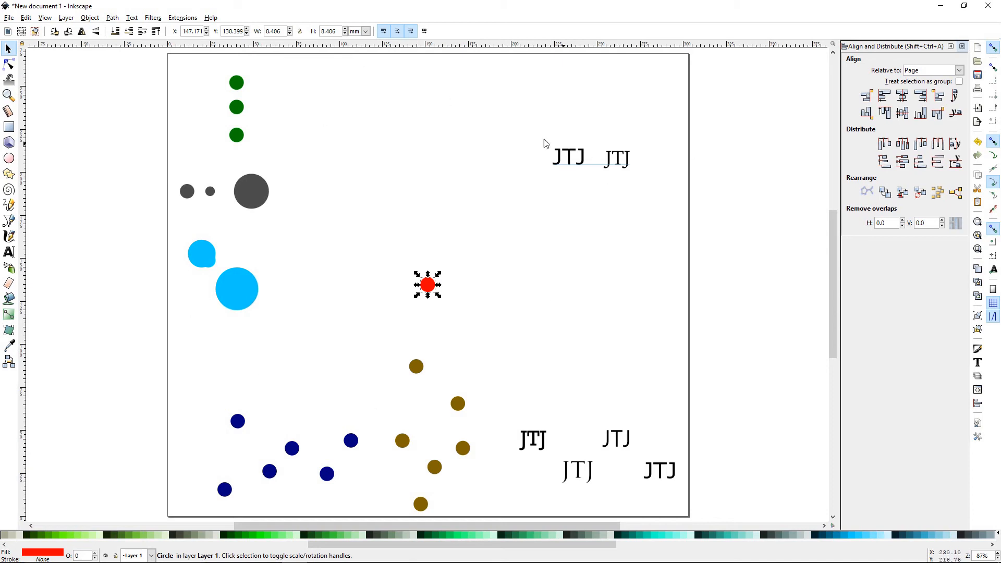
- Move the upper pair of JTJ texts off the page to the right and set alignment relative to the drawing
drag(546, 143, 809, 123)
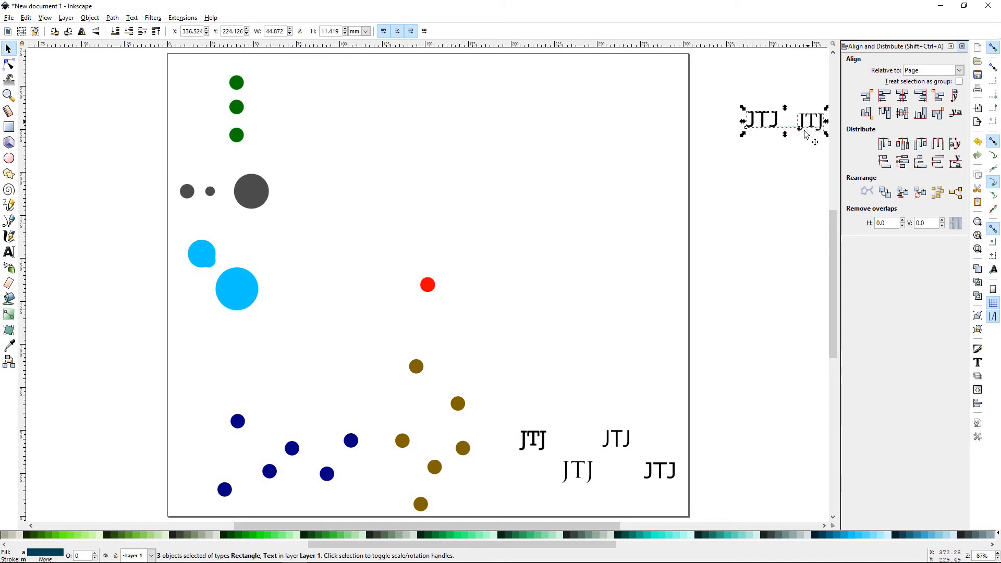
click(960, 70)
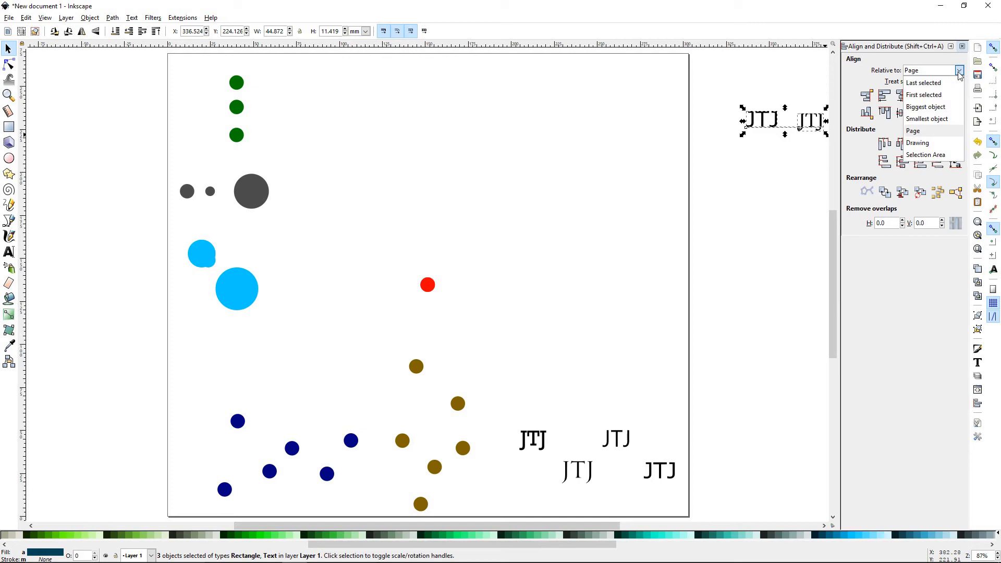
click(917, 143)
click(699, 216)
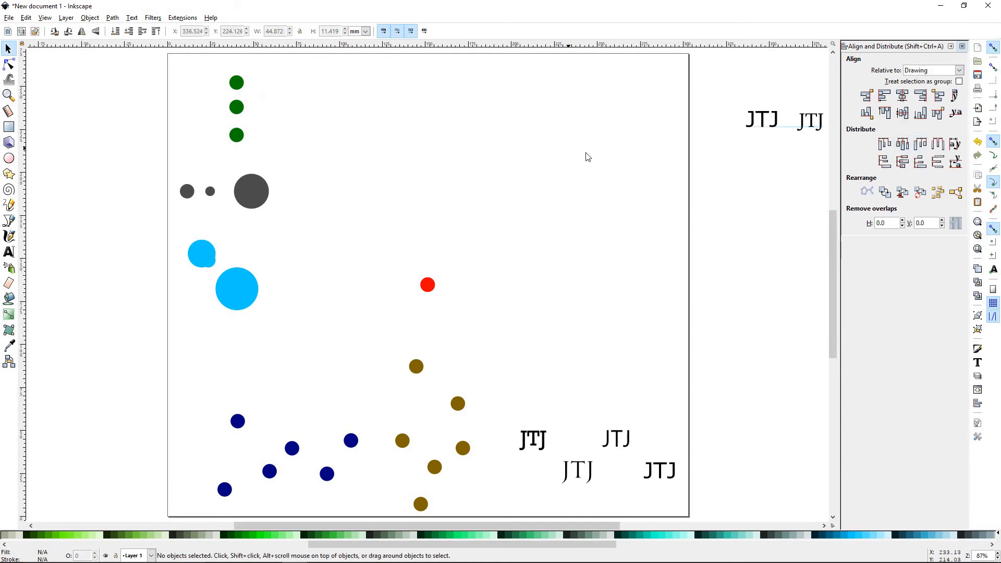
- Center the topmost of the stacked red circles on the drawing's horizontal and vertical axes
click(430, 289)
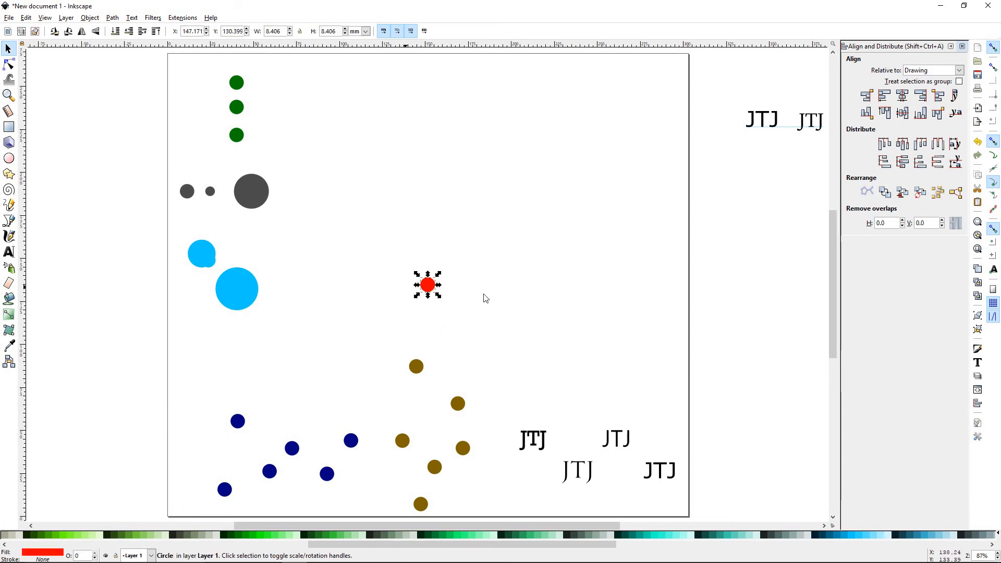
click(904, 113)
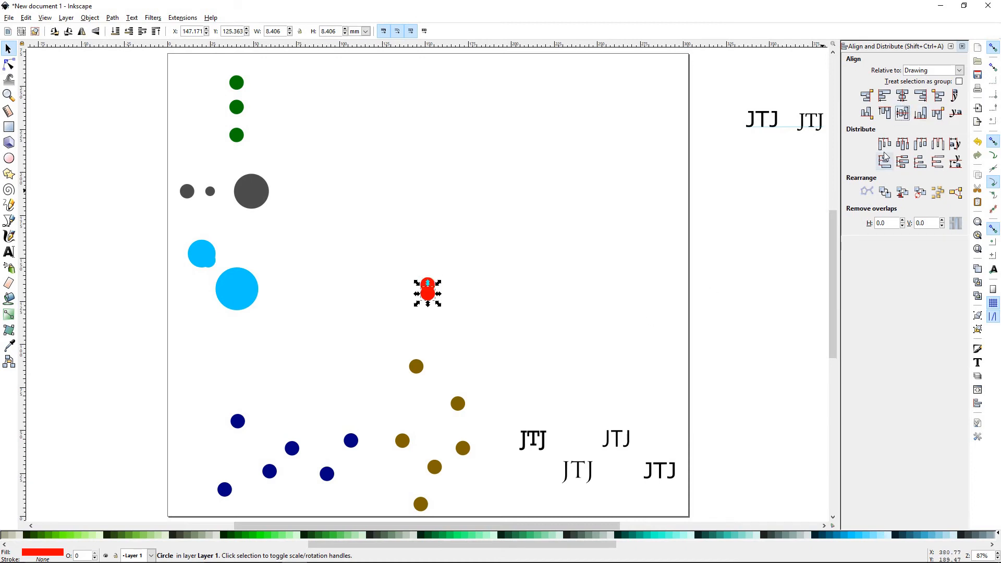
click(903, 100)
click(604, 273)
click(503, 294)
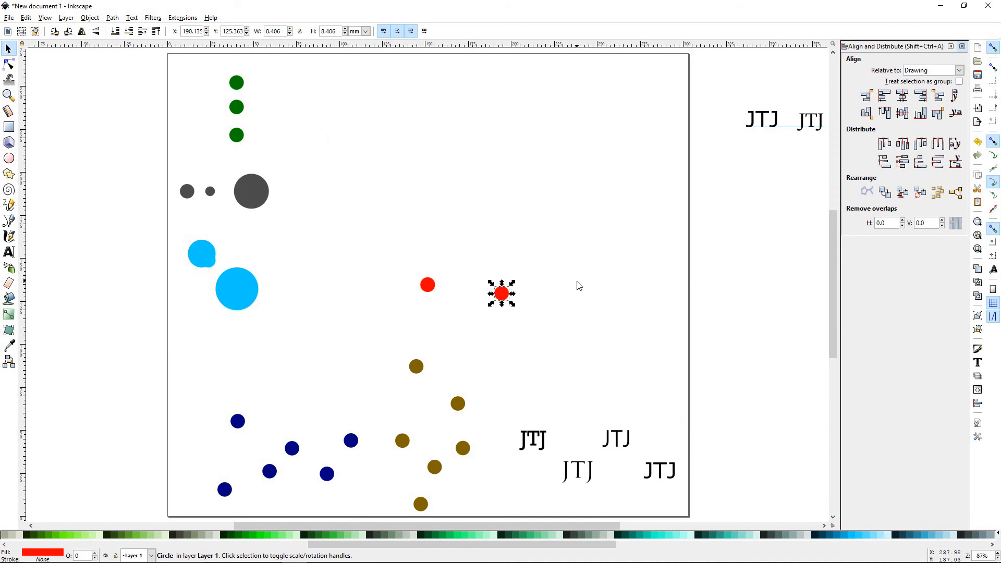
- Distribute the centers of the six navy circles equidistantly horizontally, relative to the selection area
scroll(577, 290, down, 1)
scroll(581, 290, down, 2)
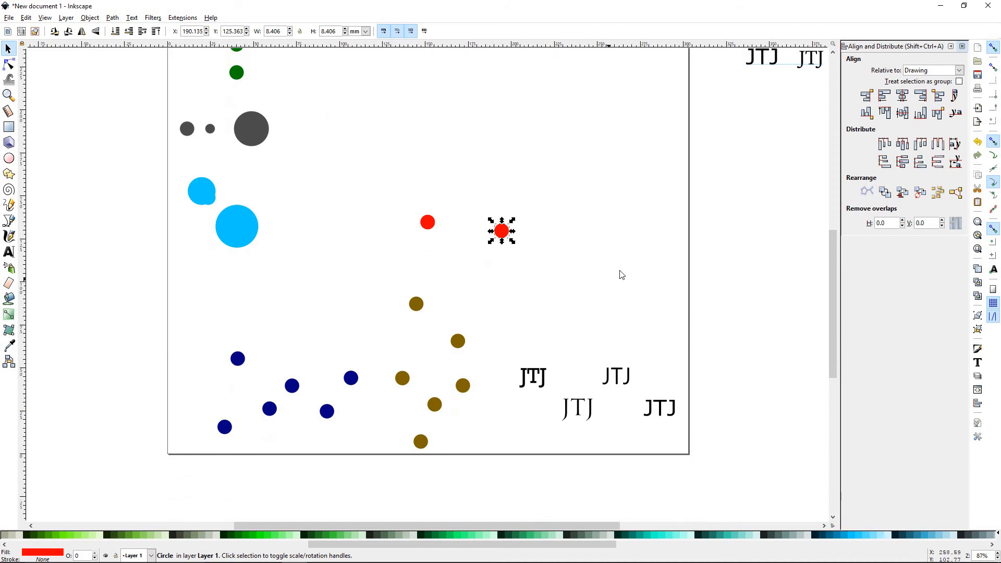
scroll(272, 402, down, 4)
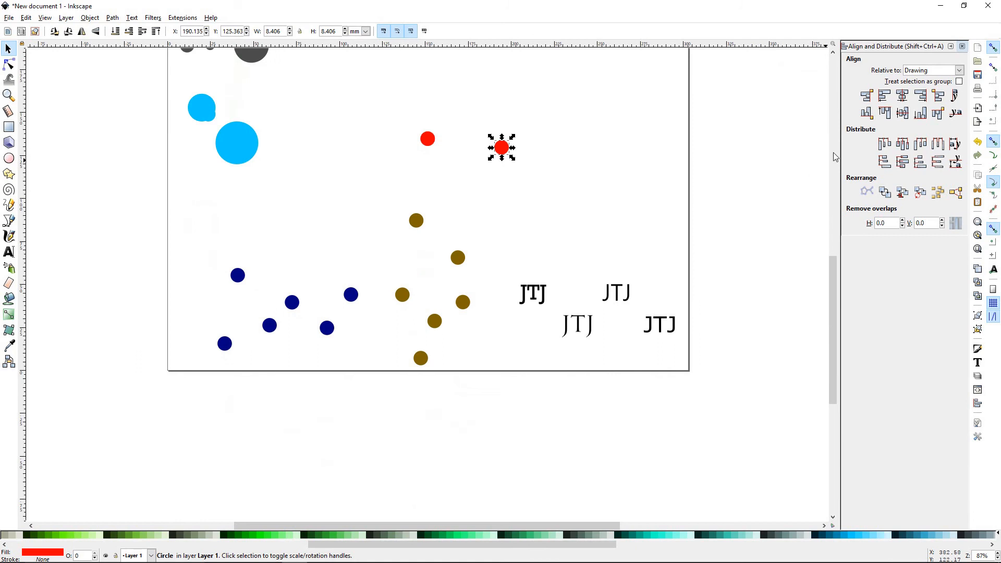
drag(118, 240, 358, 387)
drag(148, 241, 369, 388)
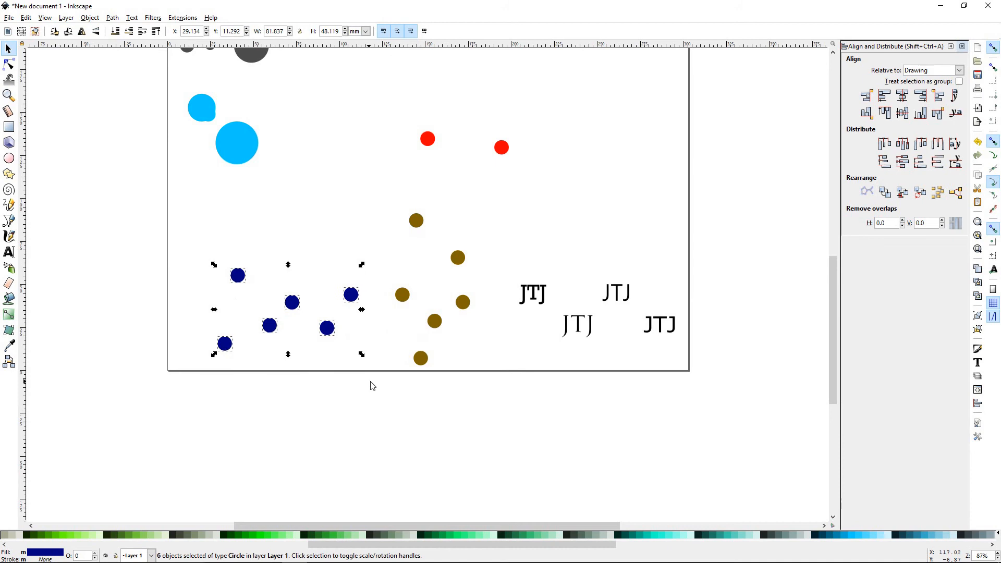
click(959, 71)
click(929, 155)
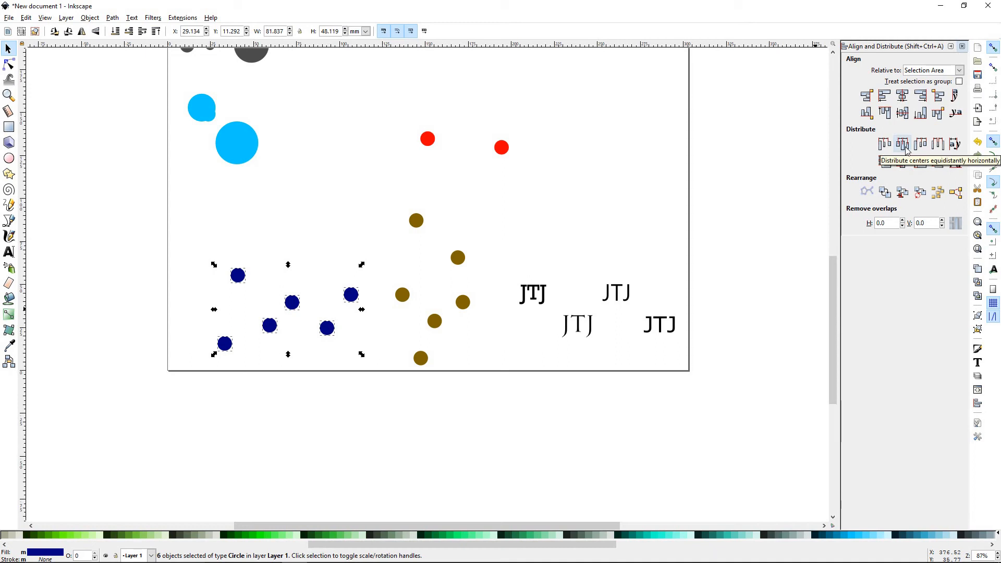
click(905, 146)
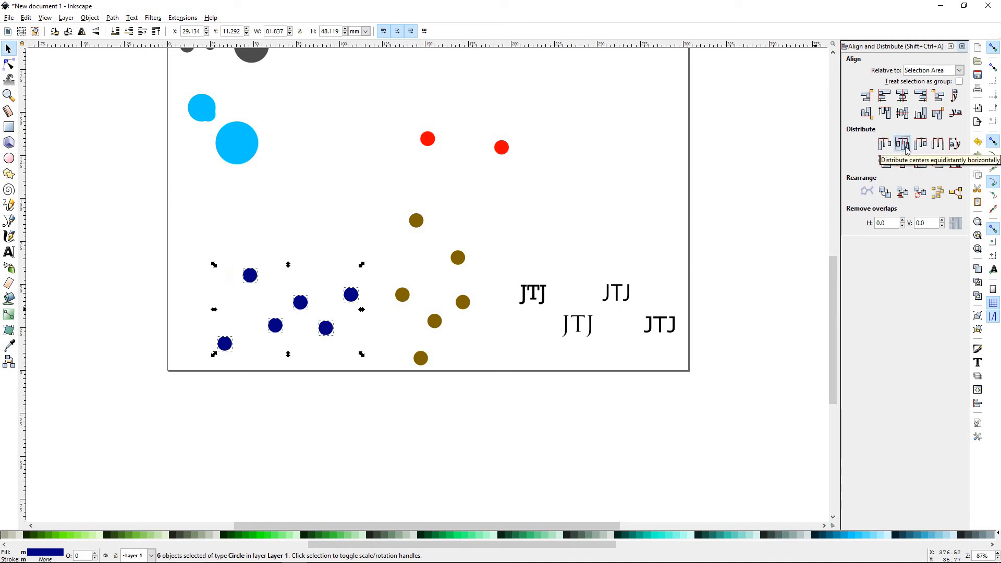
click(266, 386)
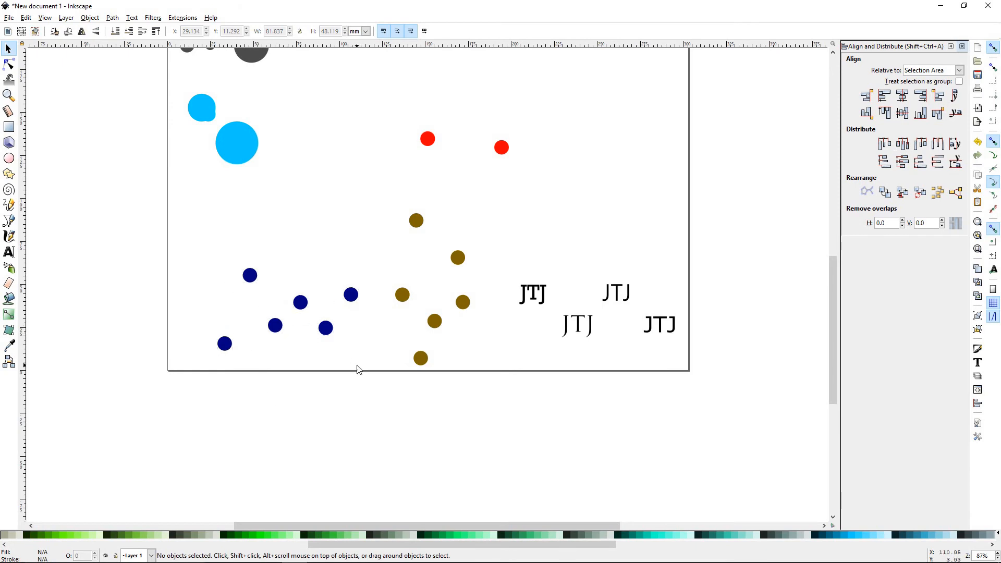
- Align the centers of the six navy circles on the horizontal axis of the selection area
drag(213, 261, 367, 397)
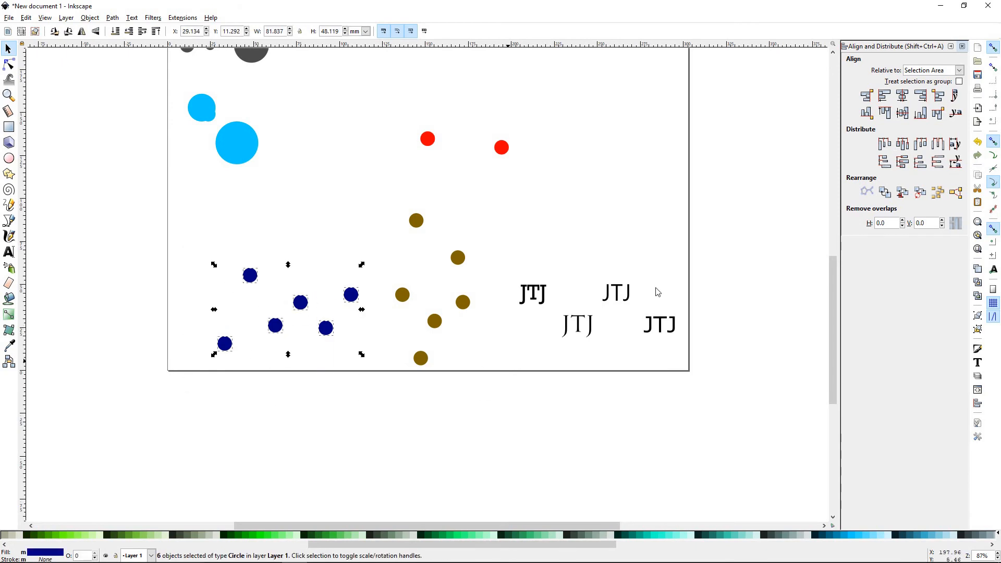
click(903, 116)
click(283, 365)
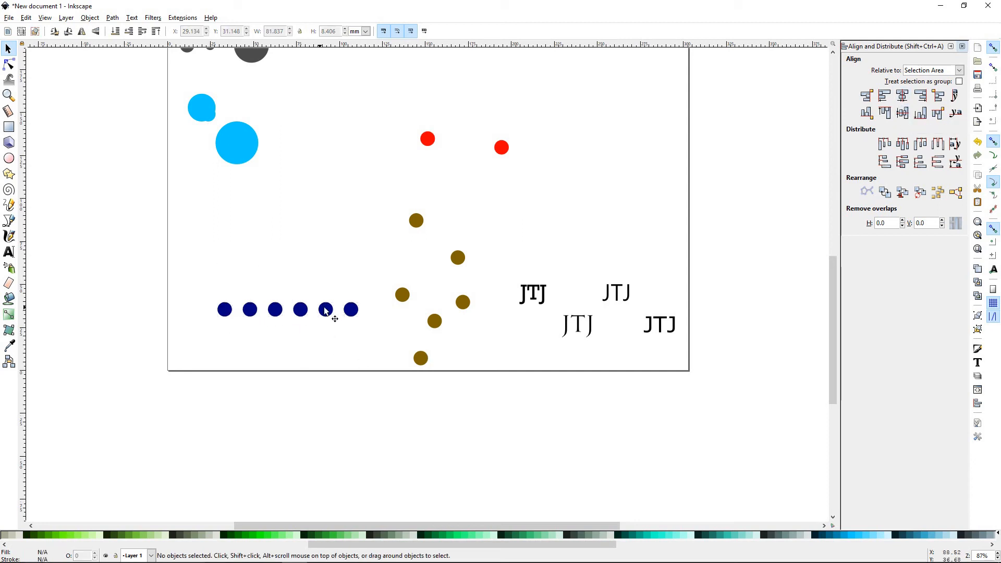
- Scatter the navy circles out of their row to uneven heights and spacing
drag(276, 312, 251, 350)
drag(230, 317, 214, 290)
drag(333, 315, 375, 339)
- Shift the scattered navy circles slightly left, then center them on a common horizontal axis with equidistant horizontal spacing
drag(154, 253, 385, 383)
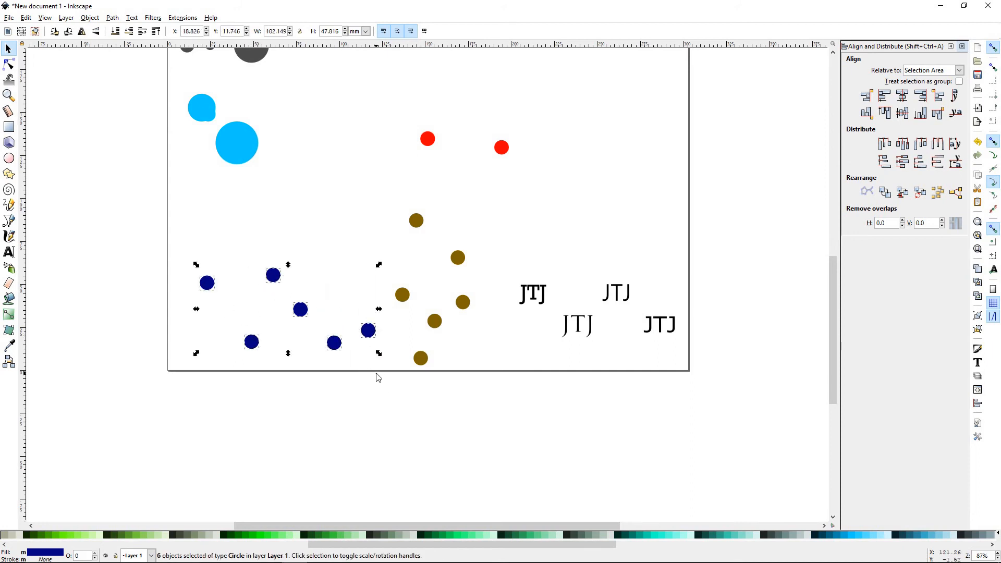
drag(335, 343, 325, 343)
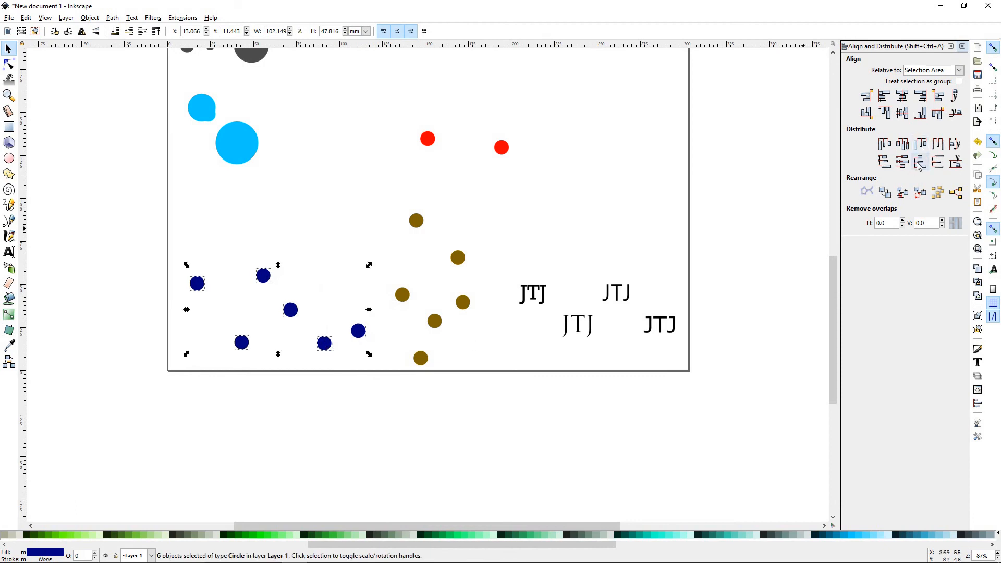
click(905, 116)
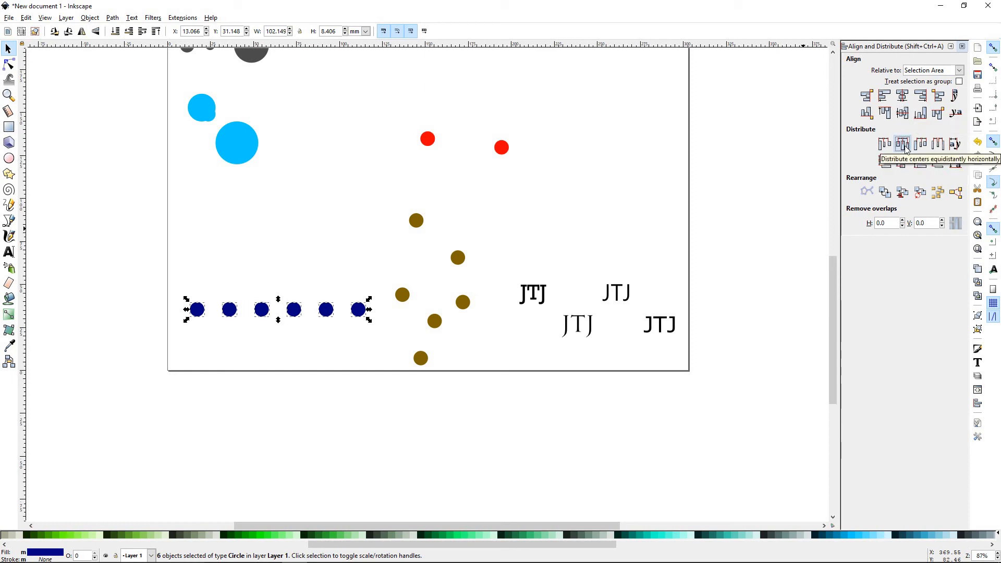
- Pull the fifth navy circle out of the row, and shift all six navy circles up and left across the page edge
click(254, 366)
drag(325, 310, 306, 288)
click(307, 288)
drag(150, 257, 255, 269)
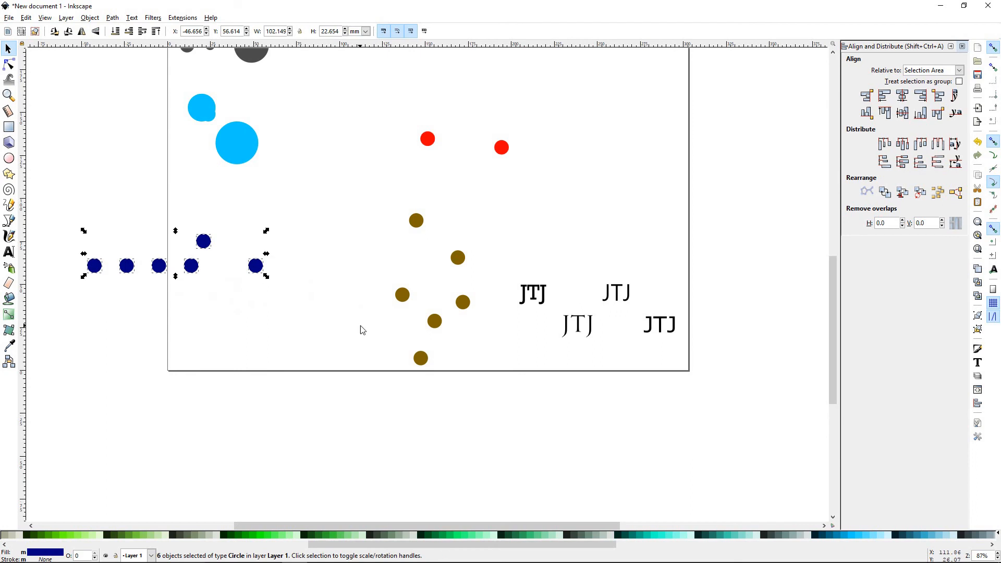
- Center the nine red and brown circles on the vertical axis of the selection area
click(346, 121)
drag(339, 92, 515, 406)
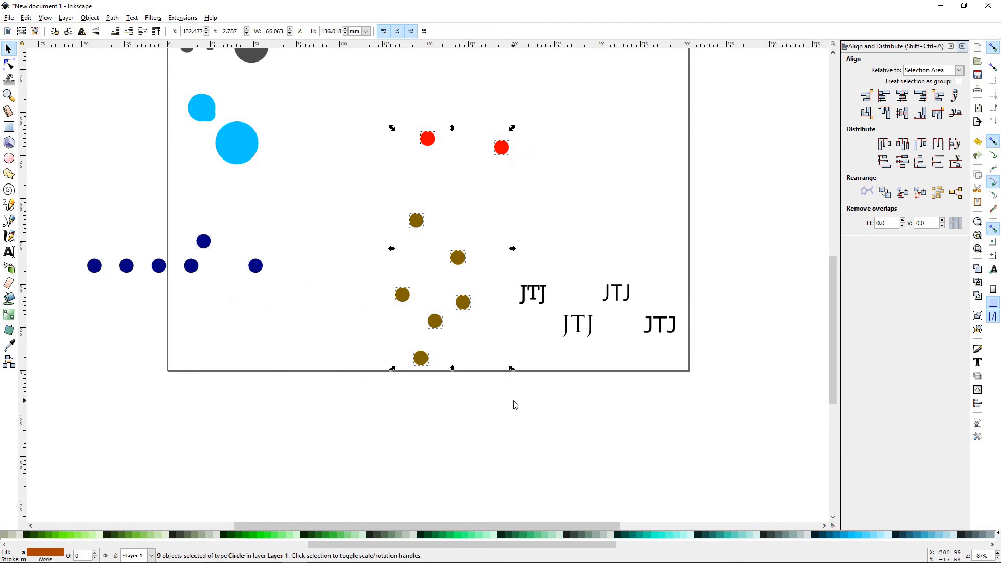
click(905, 102)
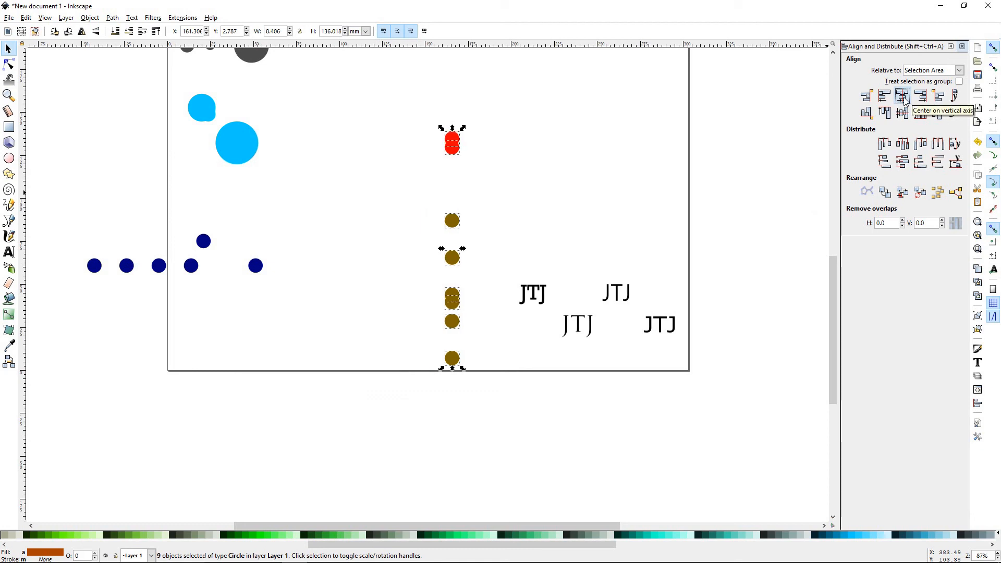
click(537, 235)
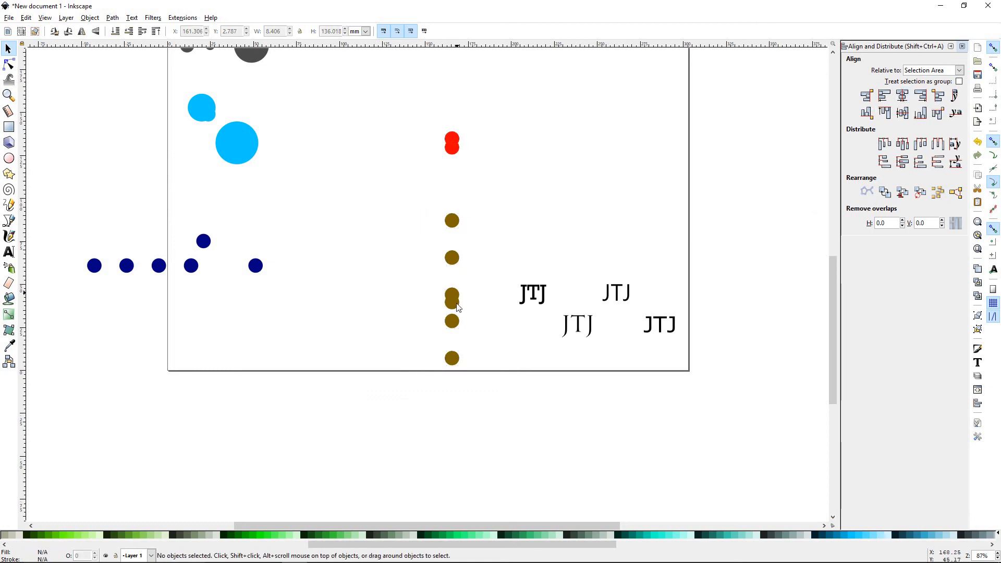
- Distribute the centers of the nine red and brown circles equidistantly vertically
drag(415, 123, 499, 401)
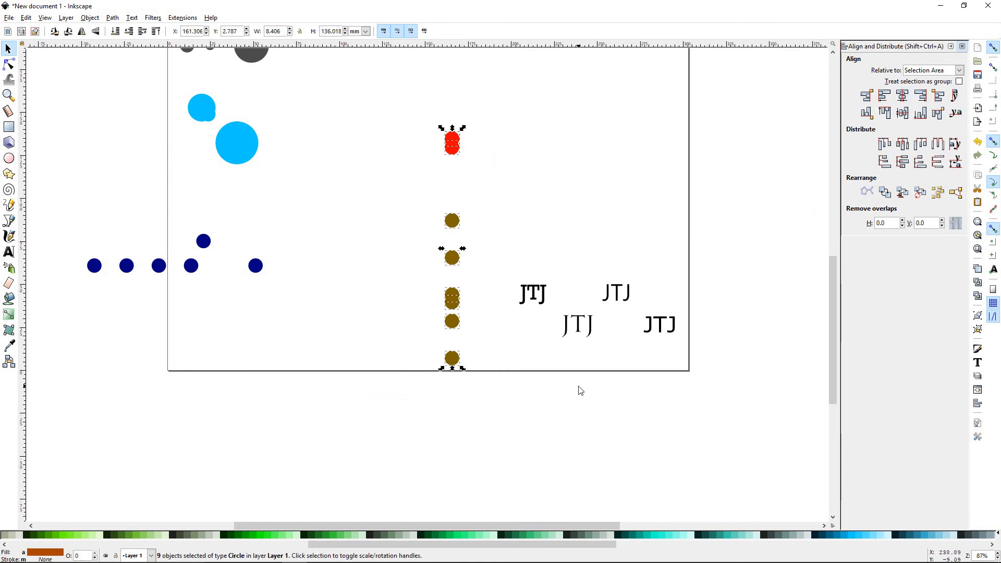
click(903, 163)
click(522, 195)
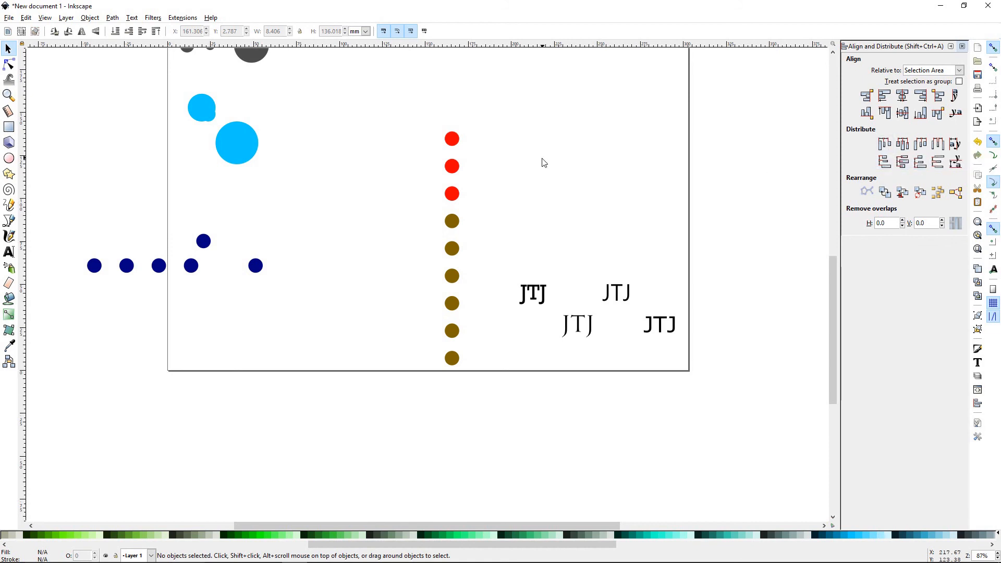
click(447, 196)
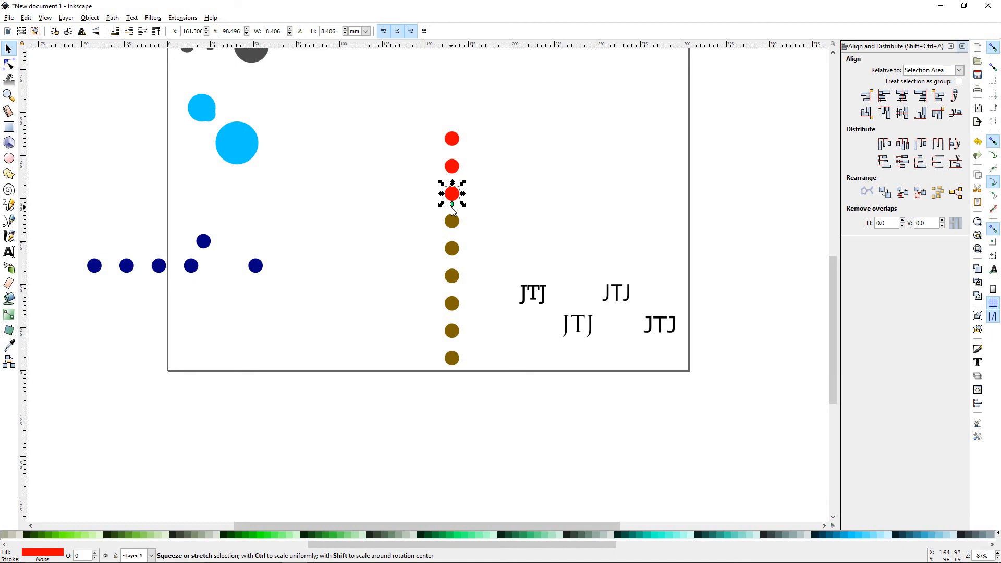
click(523, 203)
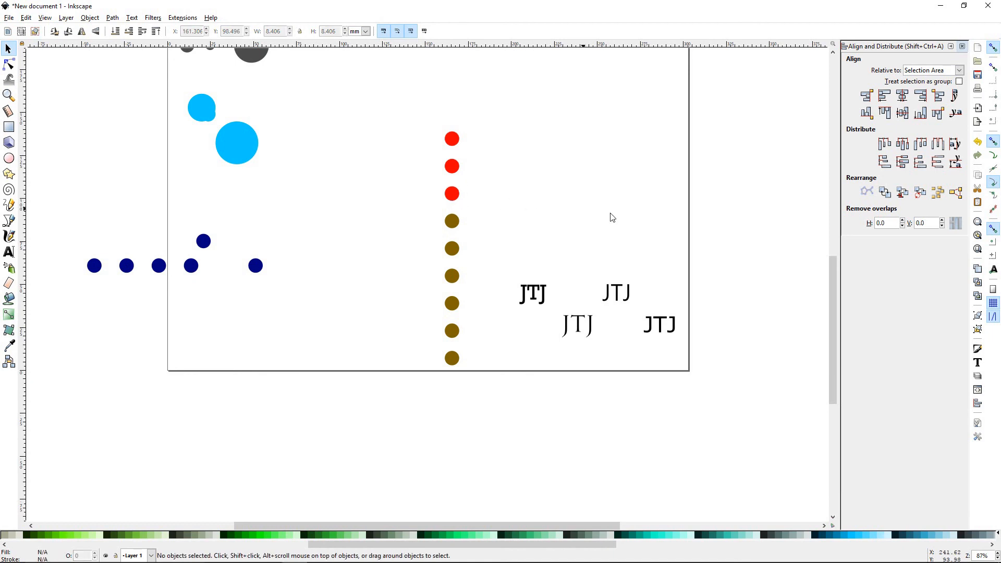
drag(455, 221, 456, 225)
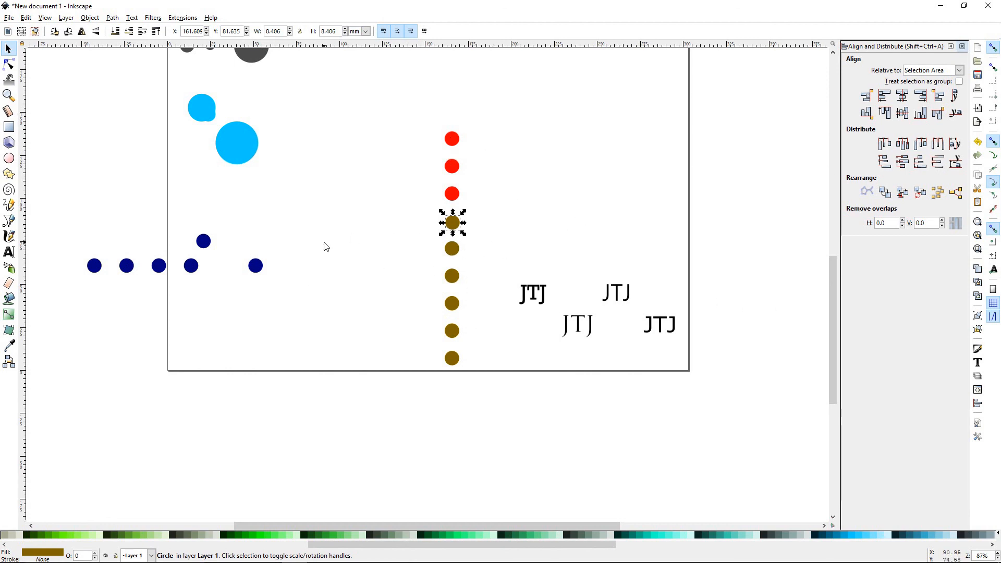
key(ctrl+z)
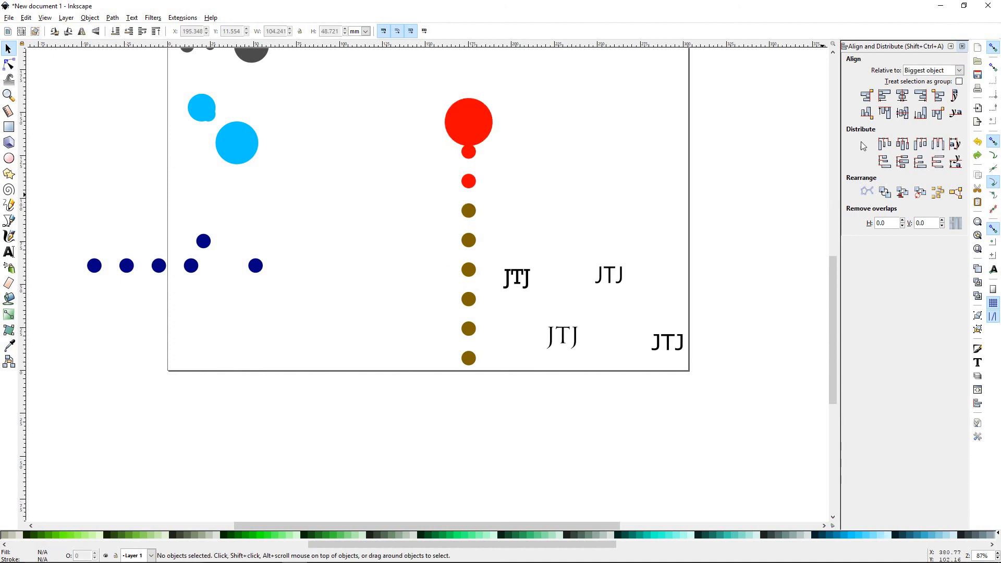
- Align the four JTJ texts on a common baseline and distribute their baseline anchors horizontally, relative to the selection area
click(960, 70)
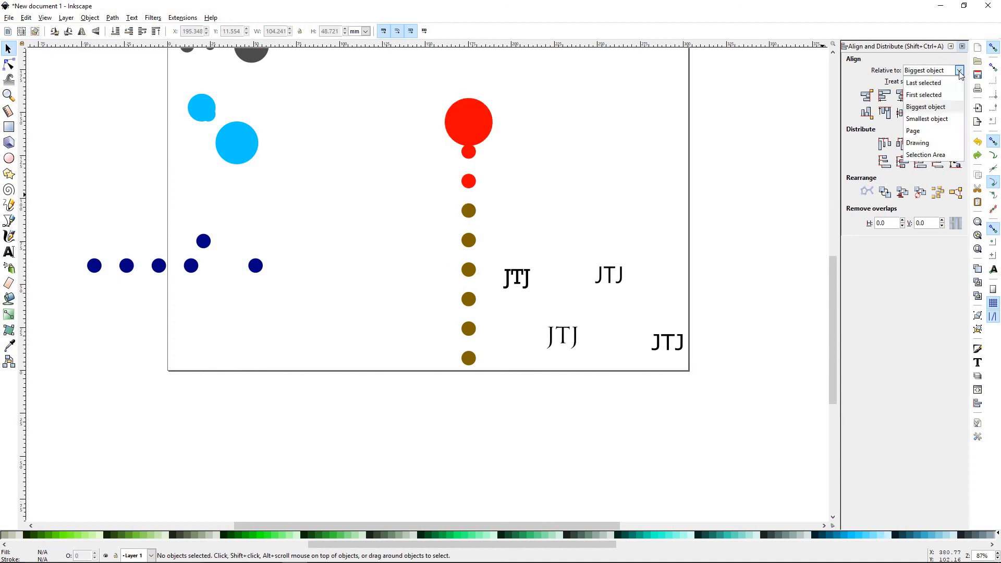
click(926, 155)
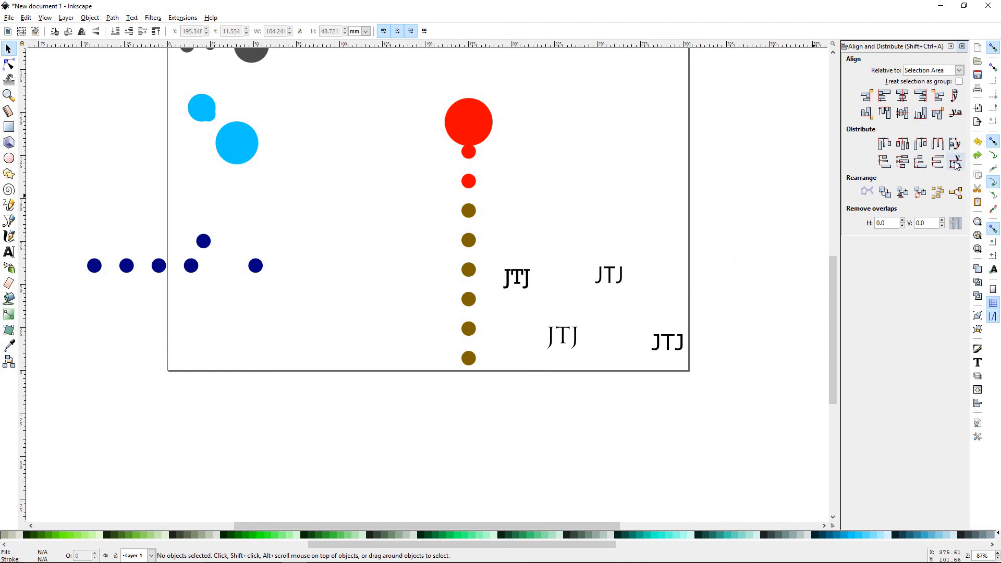
drag(492, 226, 732, 404)
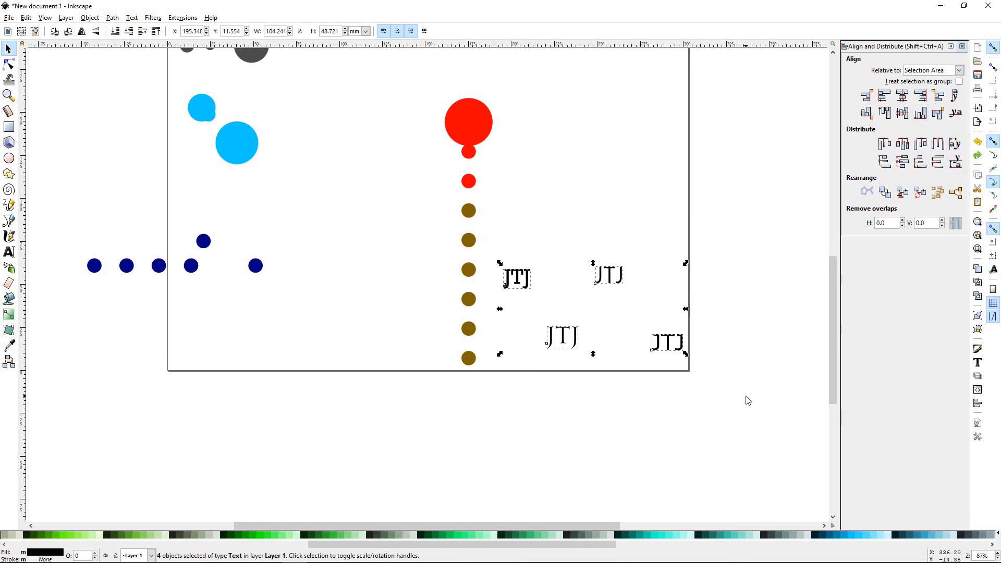
click(959, 115)
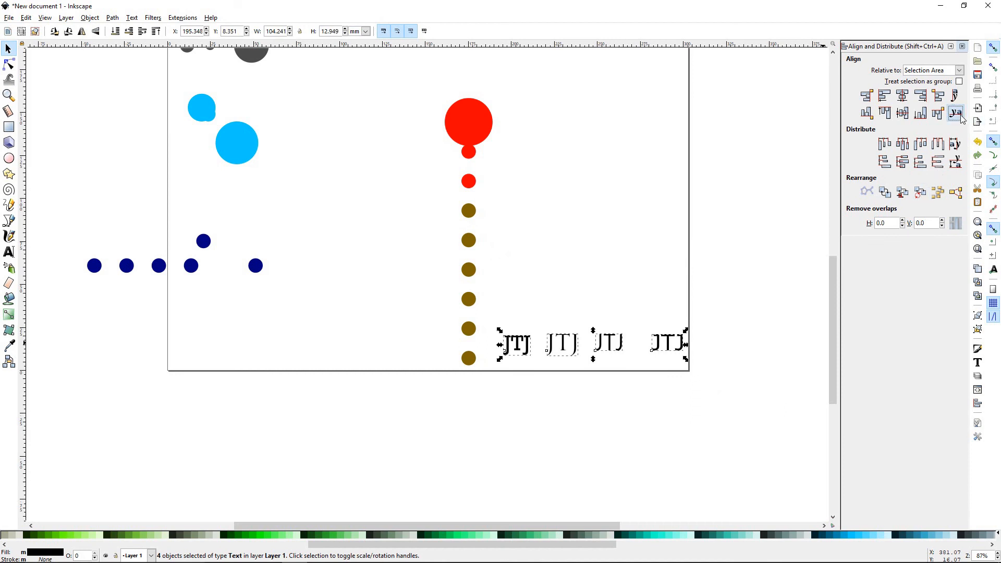
click(958, 151)
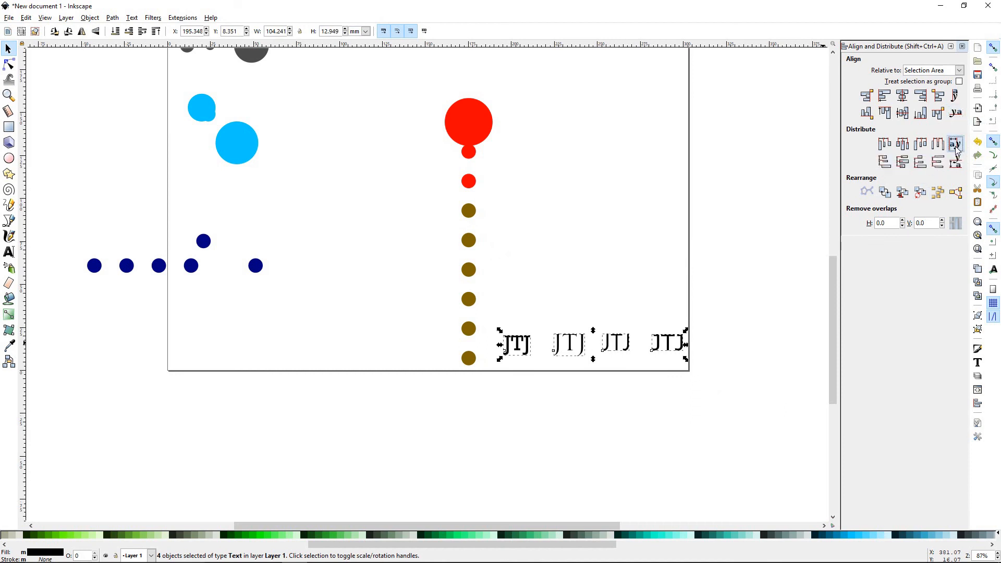
click(762, 338)
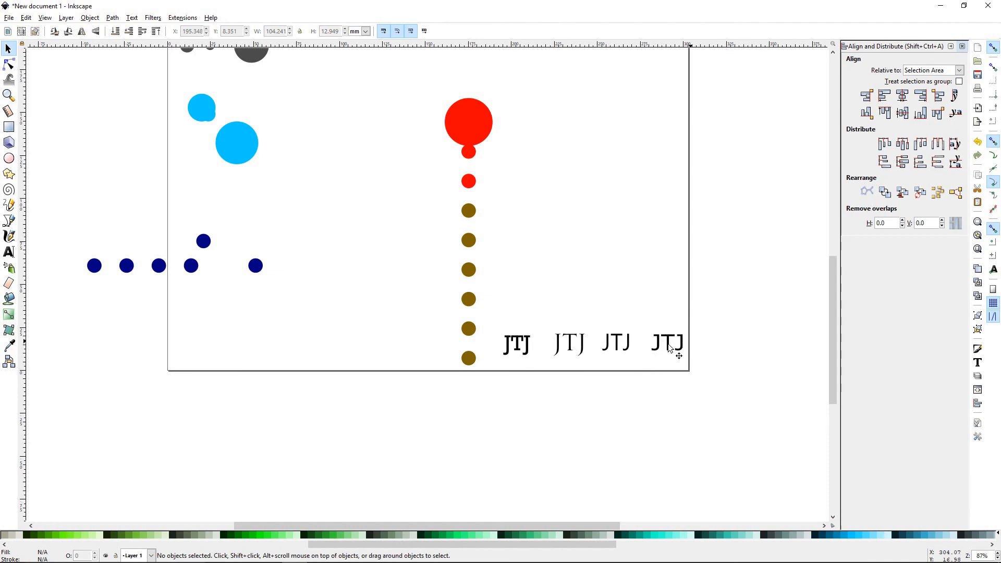
- Scatter the four JTJ texts to different heights, placing the serif one and the rightmost one below the page edge
drag(562, 340, 580, 404)
click(566, 344)
drag(573, 342, 577, 401)
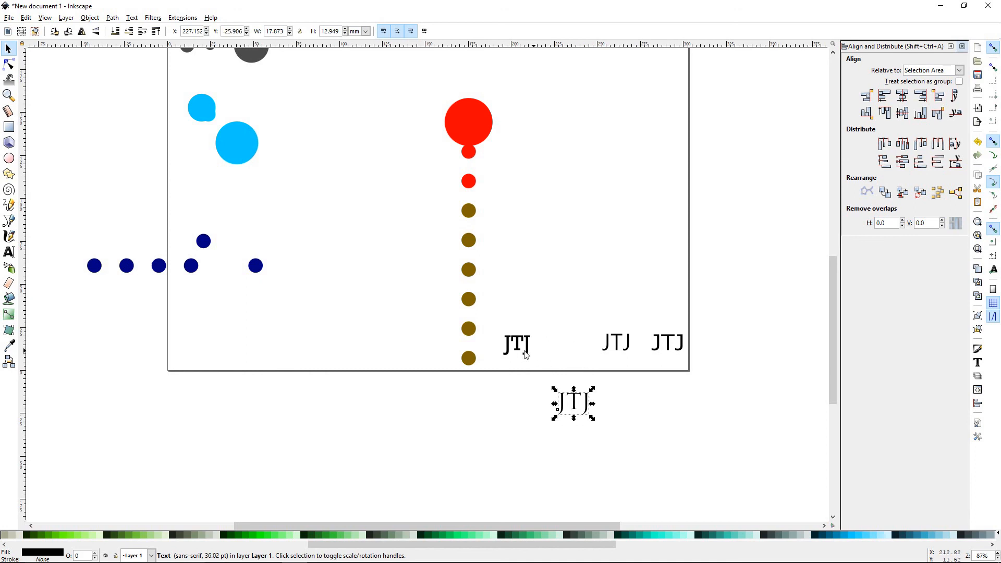
drag(525, 348, 527, 301)
drag(629, 343, 623, 297)
drag(678, 347, 676, 395)
drag(487, 236, 713, 441)
key(Escape)
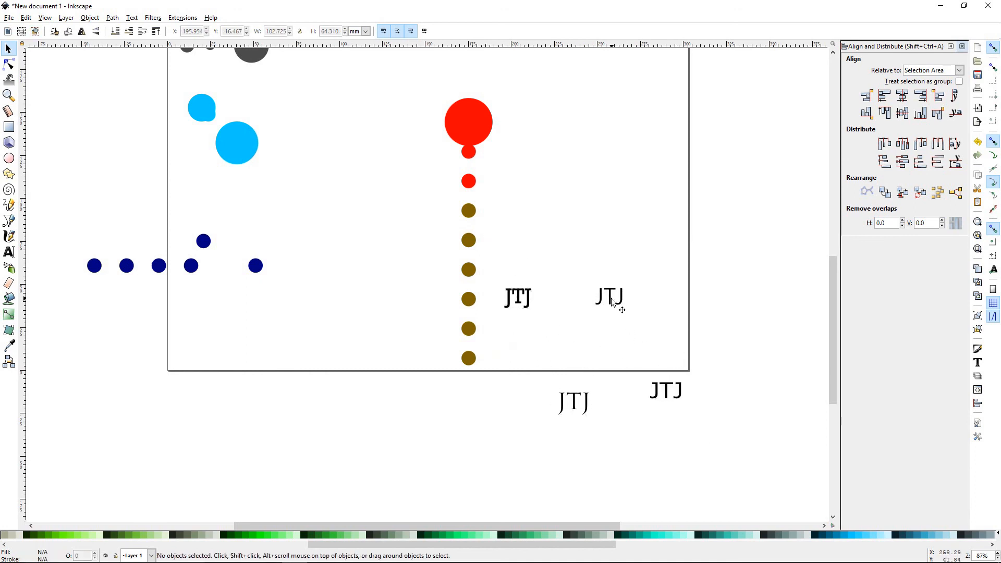
drag(612, 303, 603, 342)
- Align the baseline anchors of the four scattered JTJ texts into one vertical column
drag(488, 249, 722, 453)
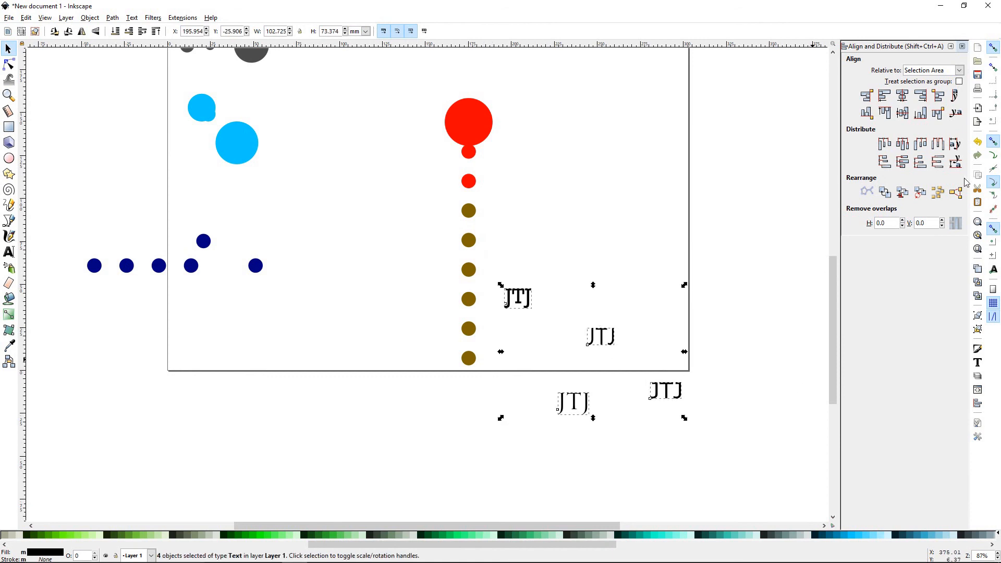
click(954, 95)
click(621, 404)
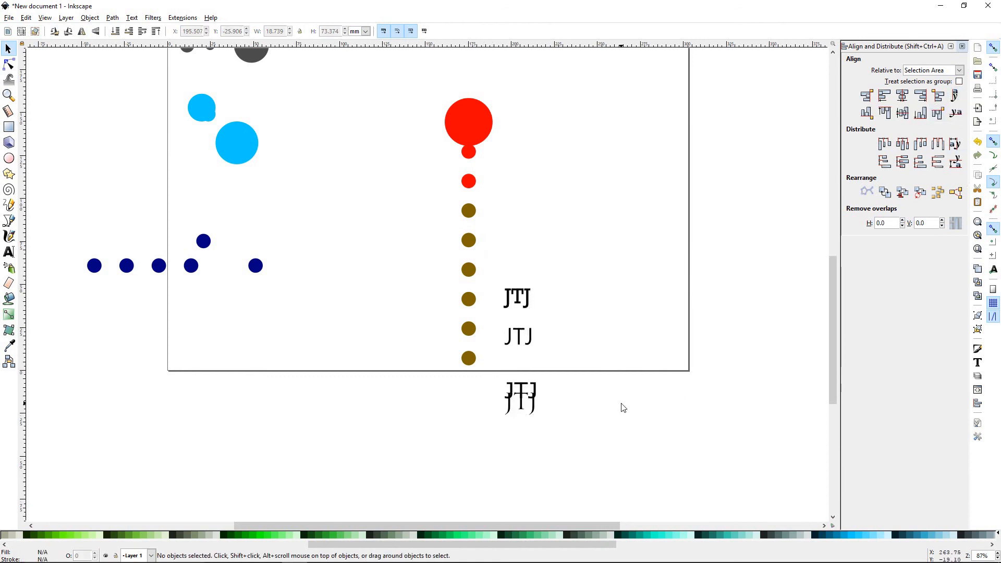
- Distribute the baselines of the four stacked JTJ texts evenly in the vertical direction
drag(502, 268, 584, 460)
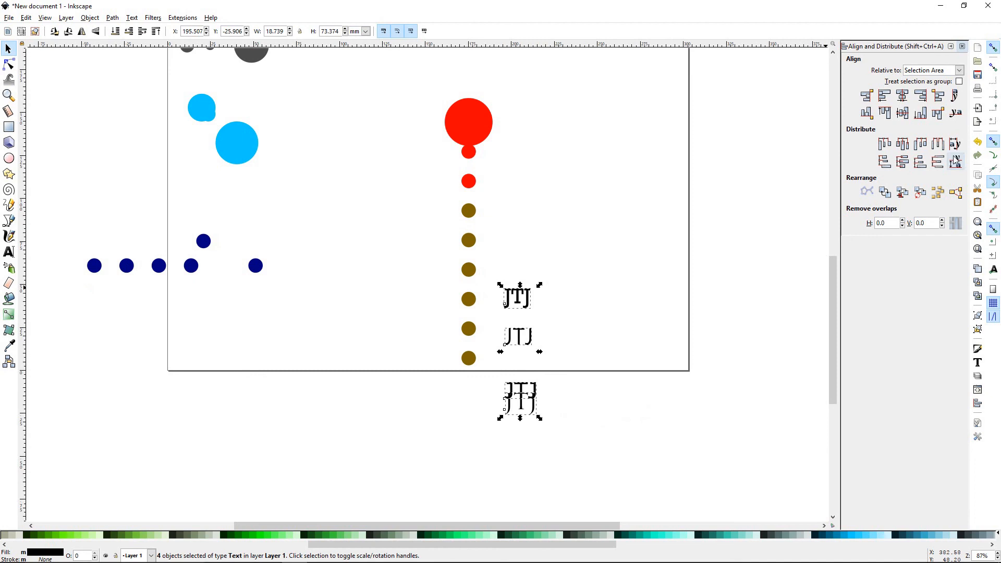
click(956, 162)
click(601, 306)
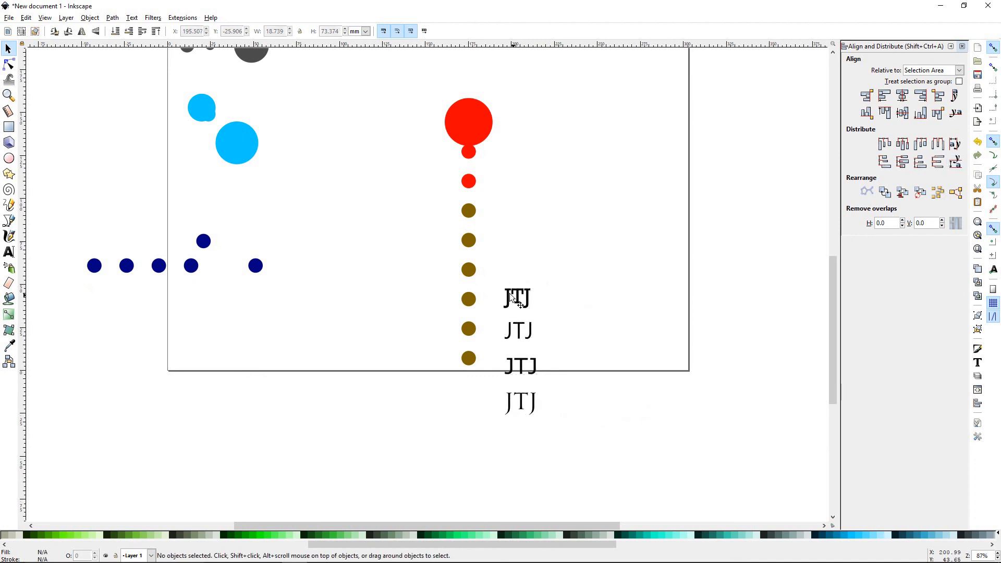